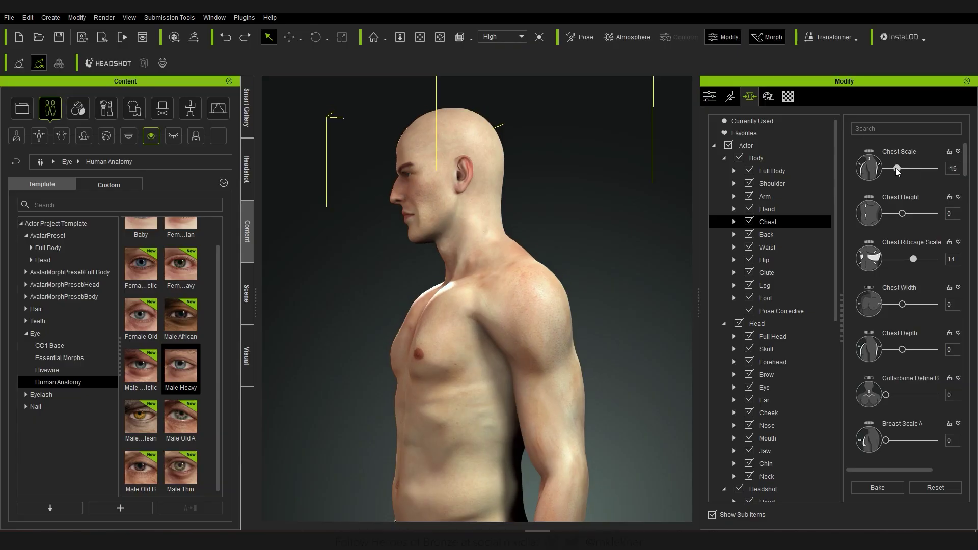
Reset the body's Chest Scale morph to 0 and raise a leg morph slightly
{"action": "left_click_drag", "start_coordinate": [898, 168], "coordinate": [901, 169]}
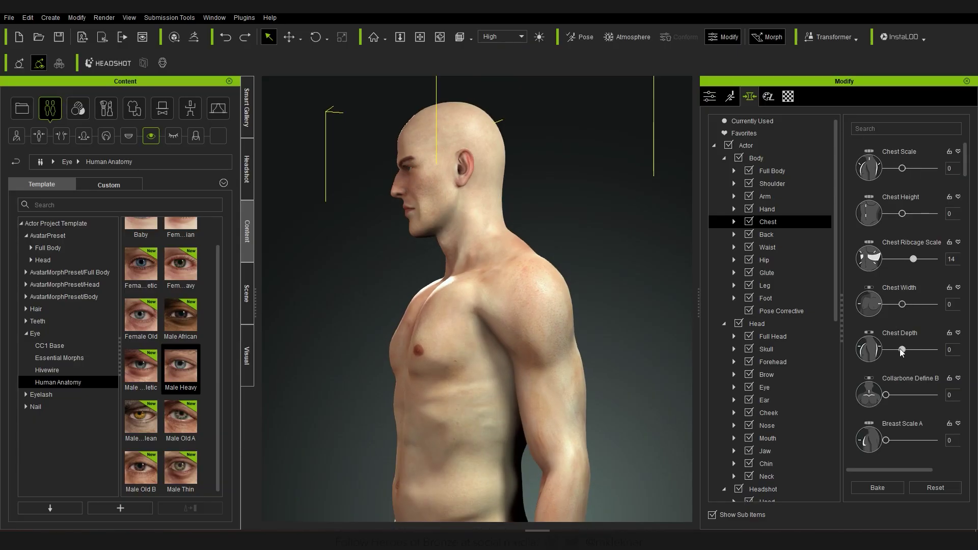
{"action": "left_click", "coordinate": [765, 285]}
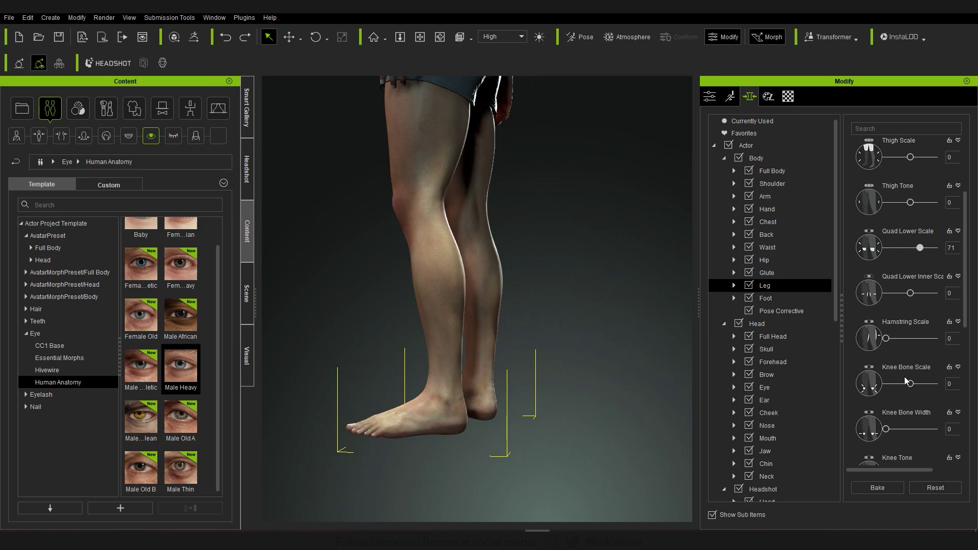
{"action": "scroll", "coordinate": [905, 377], "scroll_direction": "down", "scroll_amount": 5}
{"action": "left_click_drag", "start_coordinate": [914, 315], "coordinate": [920, 315]}
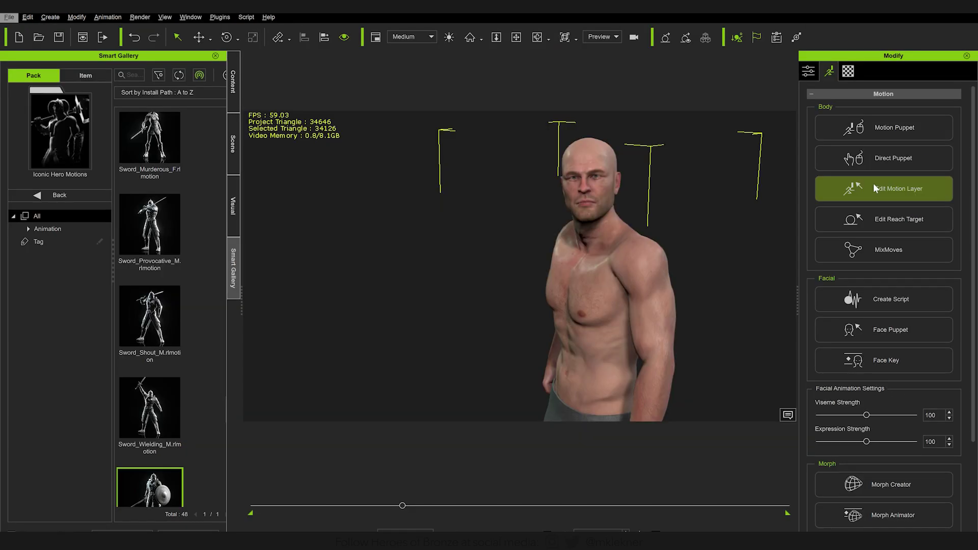
In iClone, open the character's motion layer for bone editing and rotate the right upper arm outward to about shoulder height
{"action": "left_click", "coordinate": [873, 183]}
{"action": "left_click", "coordinate": [601, 243]}
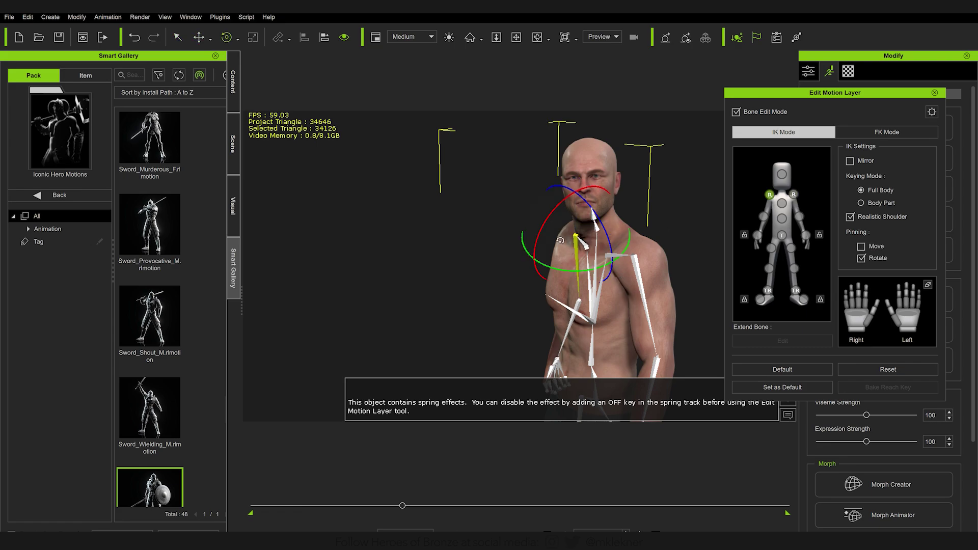
{"action": "left_click_drag", "start_coordinate": [535, 267], "coordinate": [556, 258]}
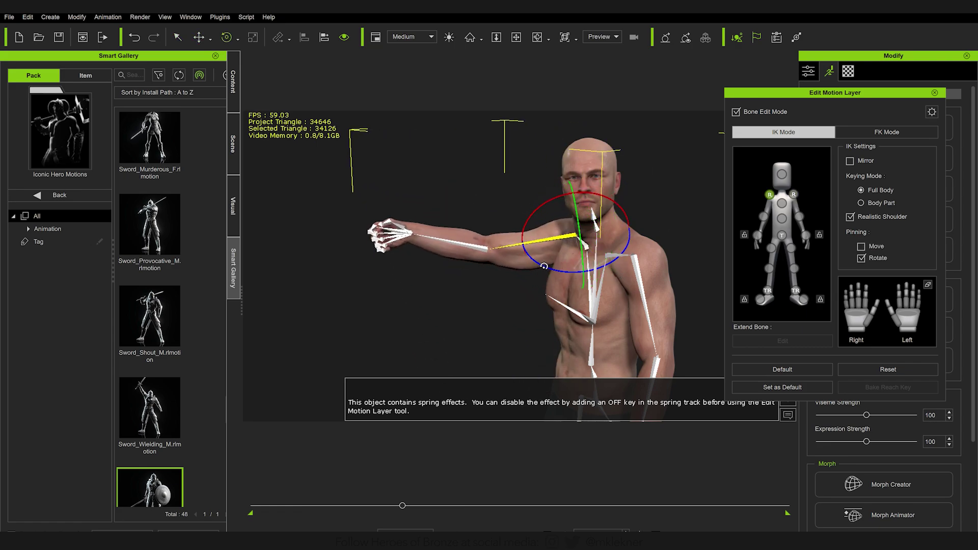
Apply the Atk_2xCombo02 motion from the Sword & Shield Stunts pack to the character
{"action": "left_click", "coordinate": [85, 76]}
{"action": "left_click", "coordinate": [50, 168]}
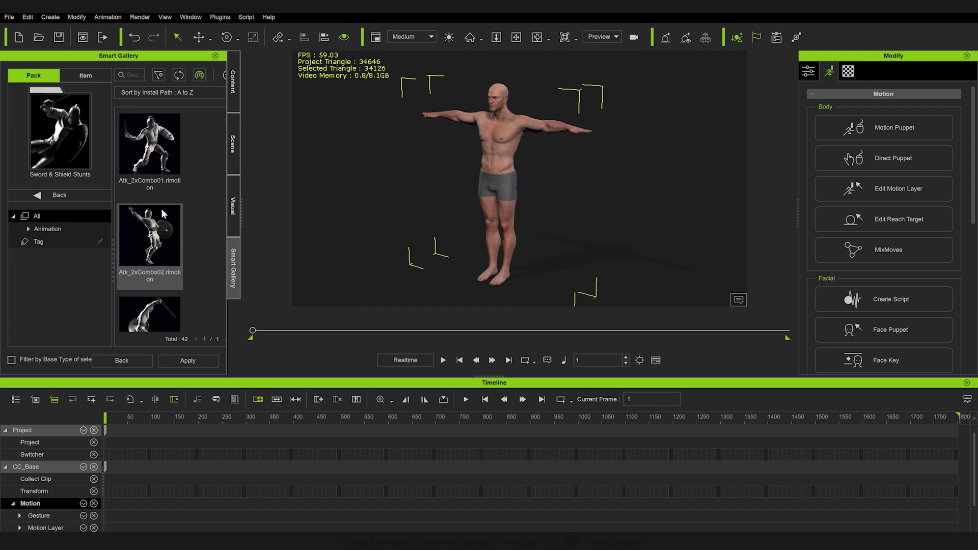
{"action": "double_click", "coordinate": [159, 229]}
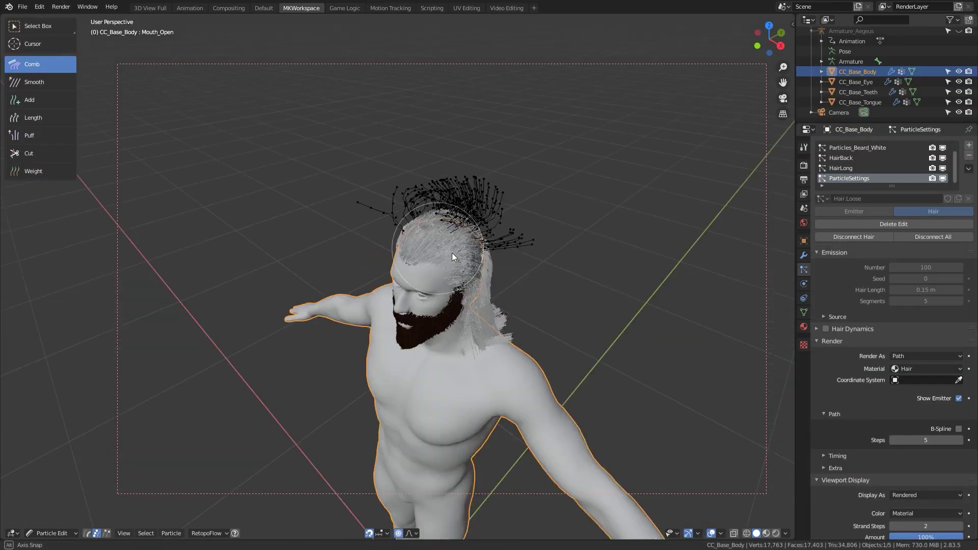
{"action": "middle_click_drag", "start_coordinate": [451, 252], "coordinate": [329, 155]}
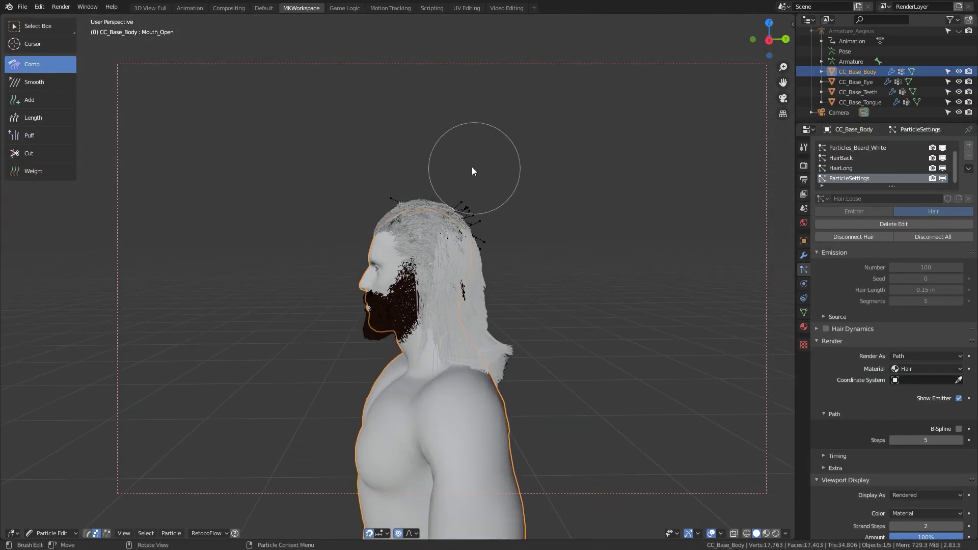
{"action": "middle_click_drag", "start_coordinate": [471, 166], "coordinate": [229, 306]}
{"action": "middle_click_drag", "start_coordinate": [255, 367], "coordinate": [331, 356]}
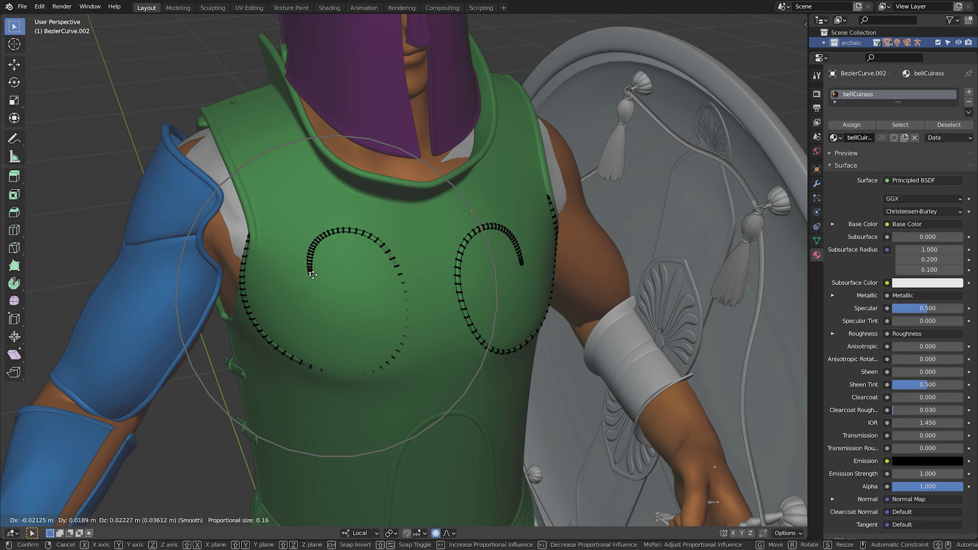
Move the end of the spiral ornament curve on the cuirass's chest with smooth proportional editing
{"action": "left_click", "coordinate": [335, 289]}
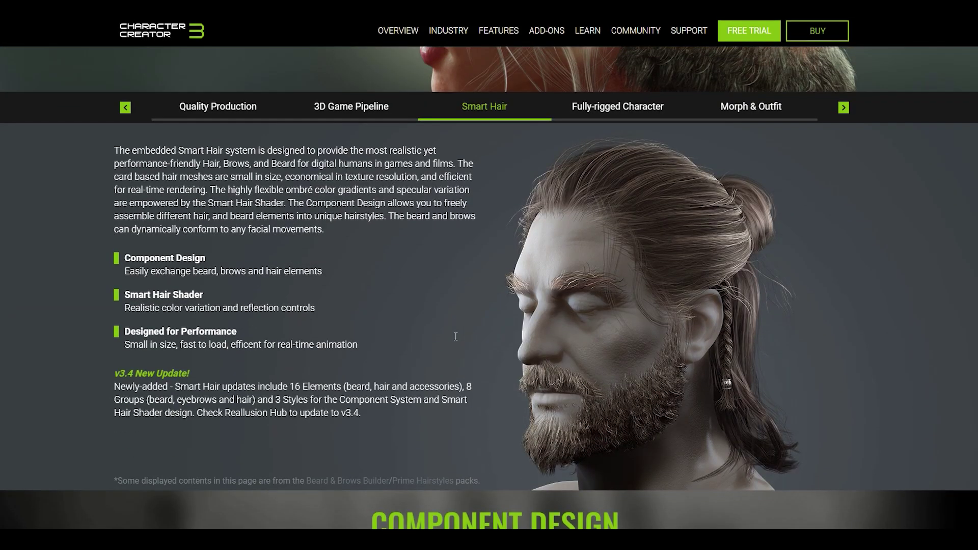
Review the Smart Hair page of Character Creator 3, covering component design, facial hair, hair elements, hair patches and the hair shader
{"action": "scroll", "coordinate": [531, 350], "scroll_direction": "down", "scroll_amount": 15}
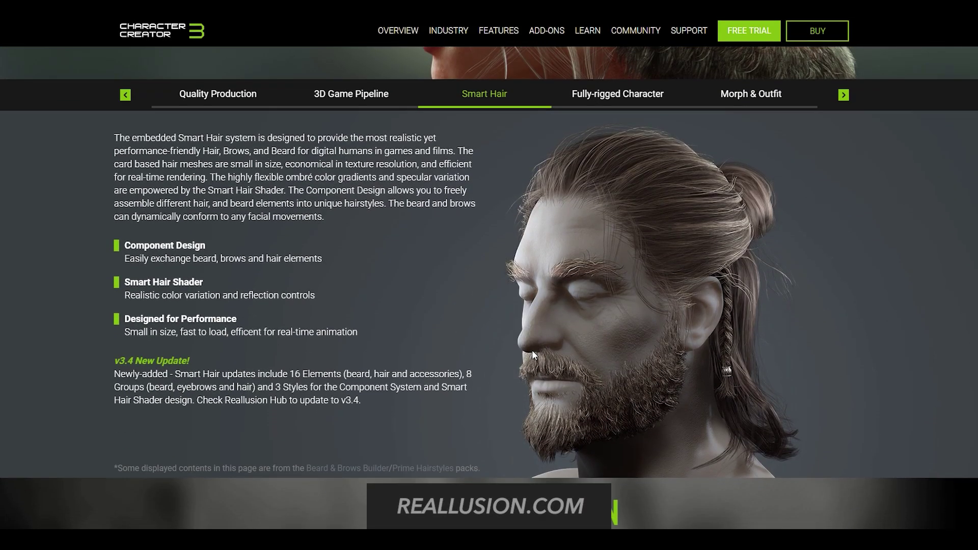
{"action": "scroll", "coordinate": [512, 350], "scroll_direction": "down", "scroll_amount": 3}
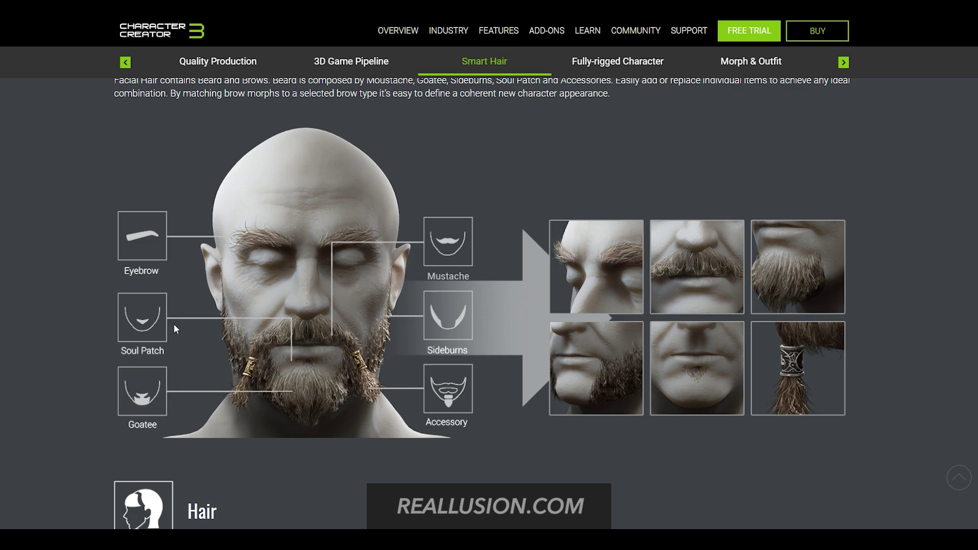
{"action": "scroll", "coordinate": [593, 301], "scroll_direction": "down", "scroll_amount": 10}
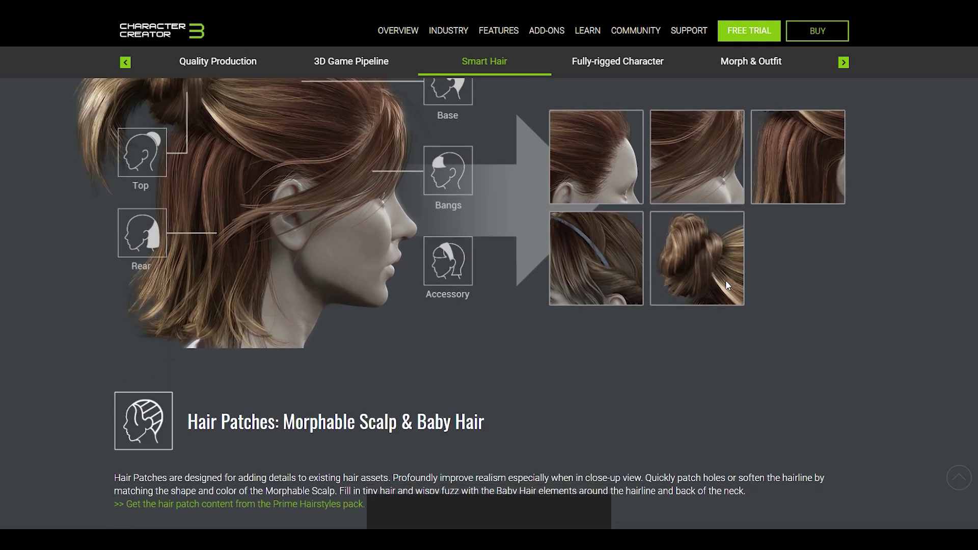
{"action": "scroll", "coordinate": [587, 271], "scroll_direction": "down", "scroll_amount": 8}
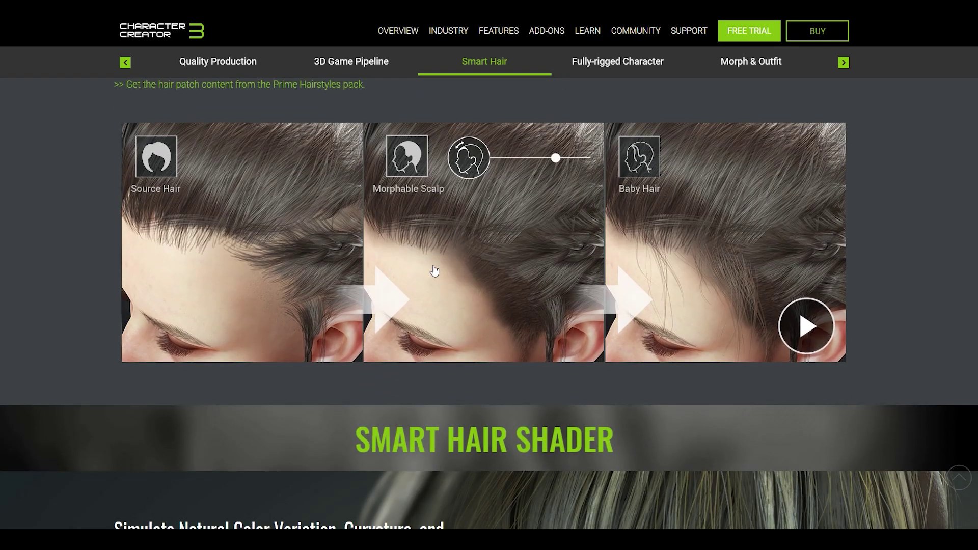
{"action": "scroll", "coordinate": [434, 271], "scroll_direction": "down", "scroll_amount": 14}
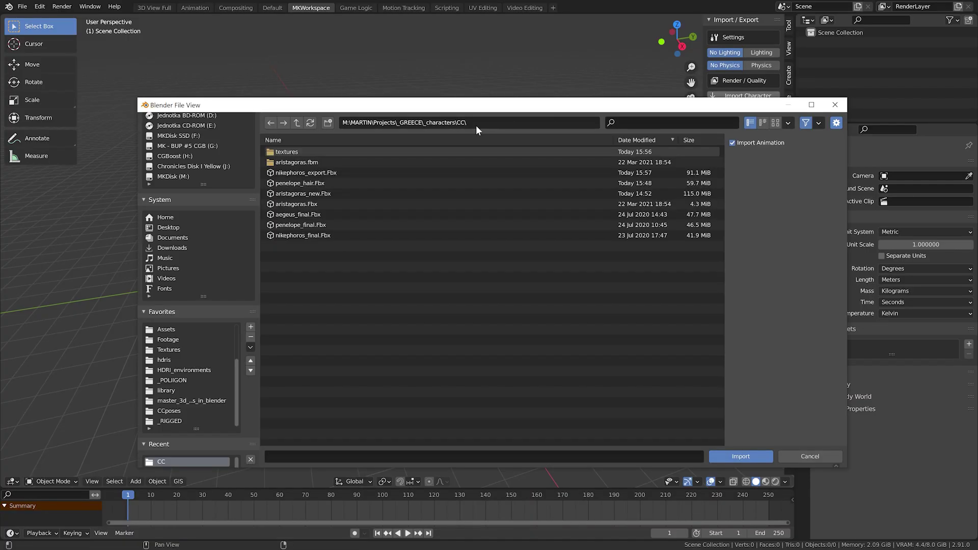
In Blender, import nikephoros_export.Fbx from the CC folder with animation included
{"action": "double_click", "coordinate": [334, 170]}
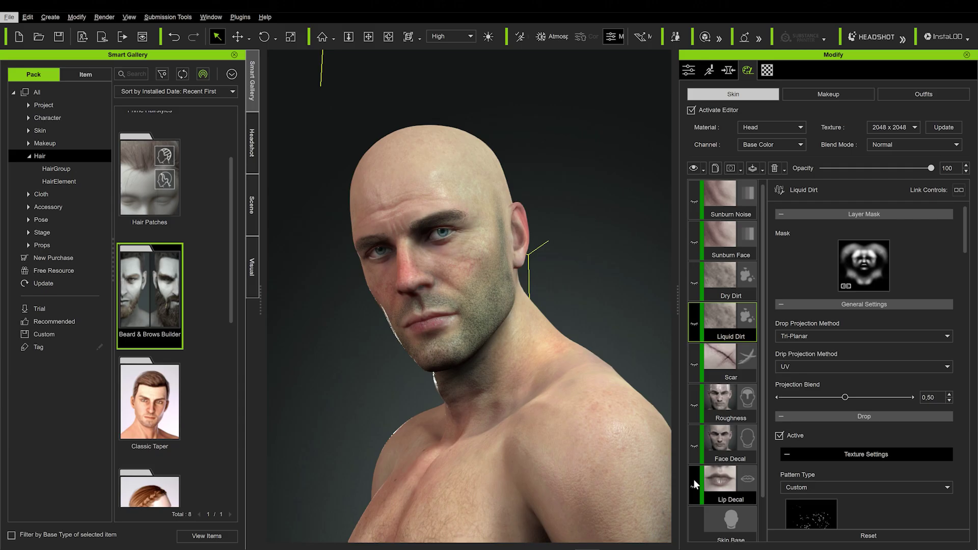
Show the head's Lip Decal, Face Decal, Roughness, Scar and Dry Dirt skin layers, and lower the Dry Dirt opacity
{"action": "left_click", "coordinate": [693, 485]}
{"action": "left_click", "coordinate": [694, 445]}
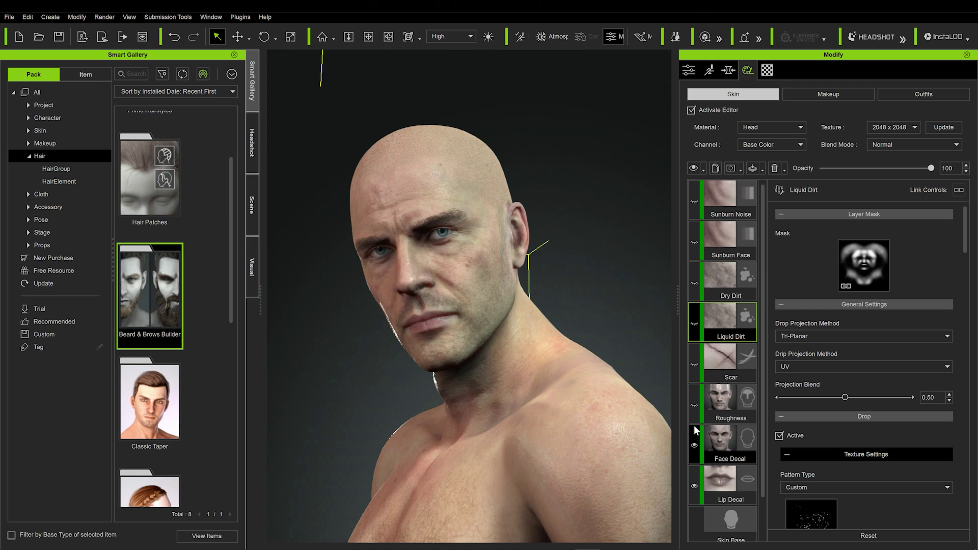
{"action": "left_click", "coordinate": [694, 363]}
{"action": "left_click", "coordinate": [694, 323]}
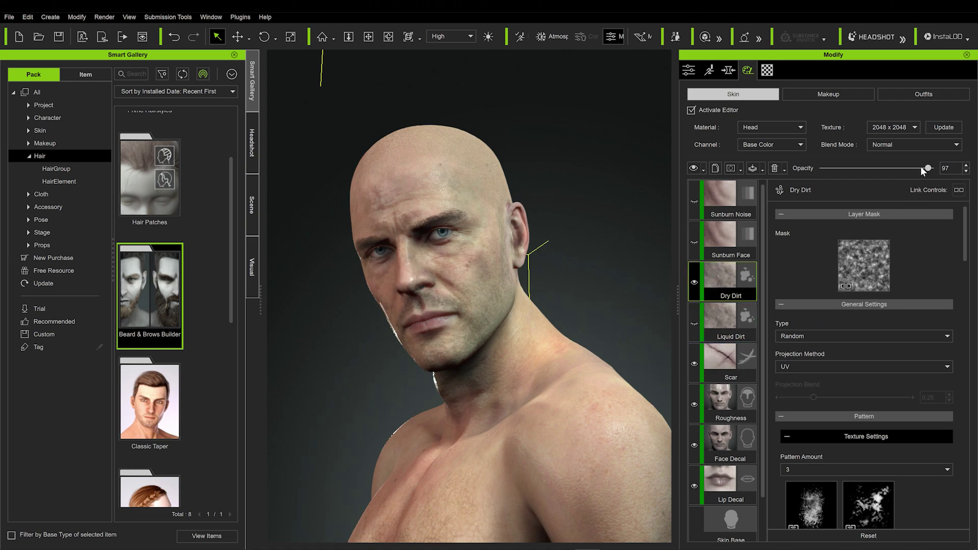
{"action": "left_click_drag", "start_coordinate": [876, 168], "coordinate": [861, 168]}
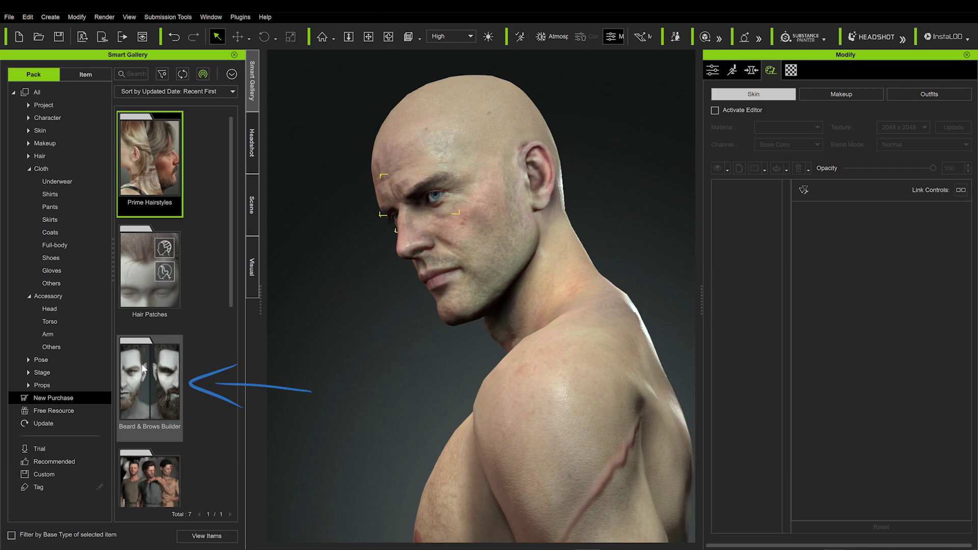
Apply the Short Boxed beard from the Beard & Brows Builder hair groups to the character
{"action": "double_click", "coordinate": [145, 375]}
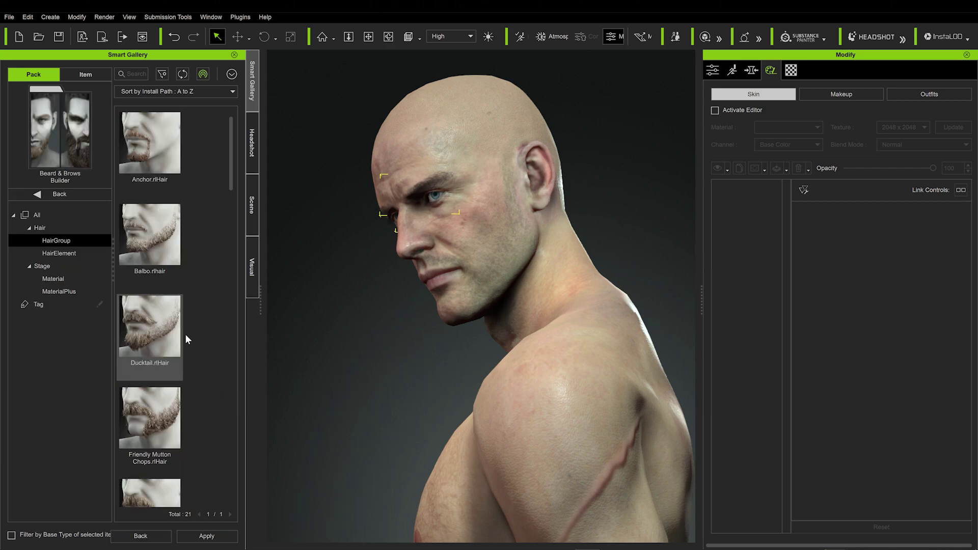
{"action": "scroll", "coordinate": [167, 340], "scroll_direction": "down", "scroll_amount": 4}
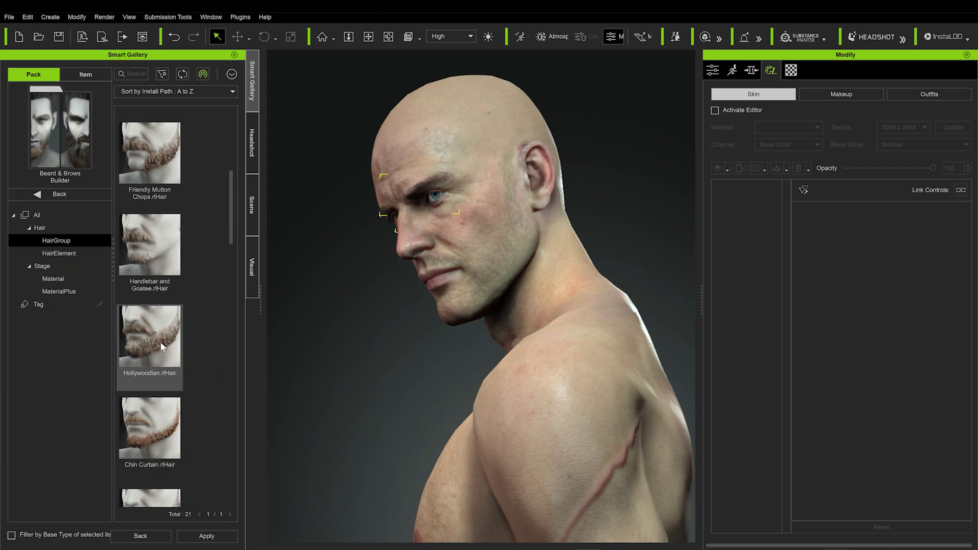
{"action": "scroll", "coordinate": [162, 340], "scroll_direction": "down", "scroll_amount": 2}
{"action": "double_click", "coordinate": [167, 412]}
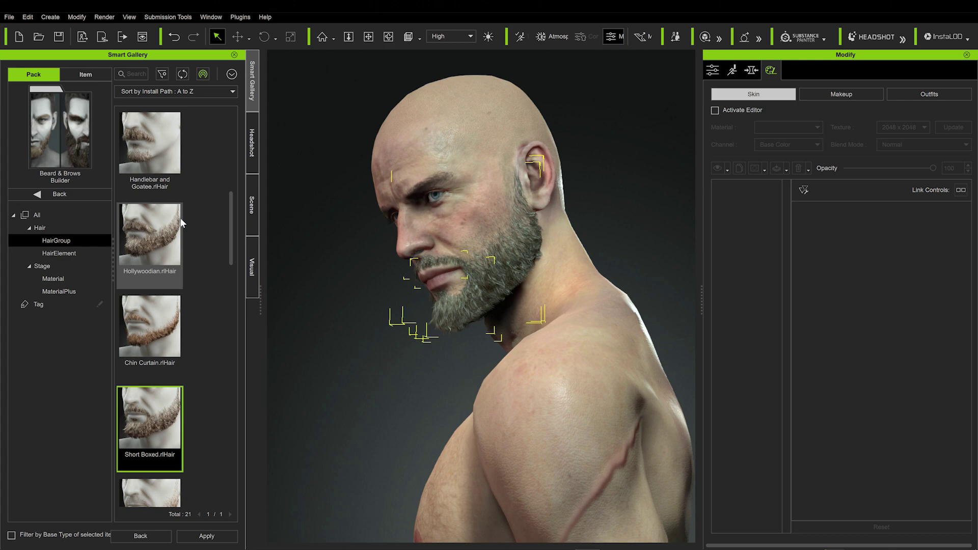
Browse the pack's individual hair elements and apply Mustache_Chevron to the character
{"action": "left_click", "coordinate": [60, 253]}
{"action": "scroll", "coordinate": [227, 246], "scroll_direction": "down", "scroll_amount": 5}
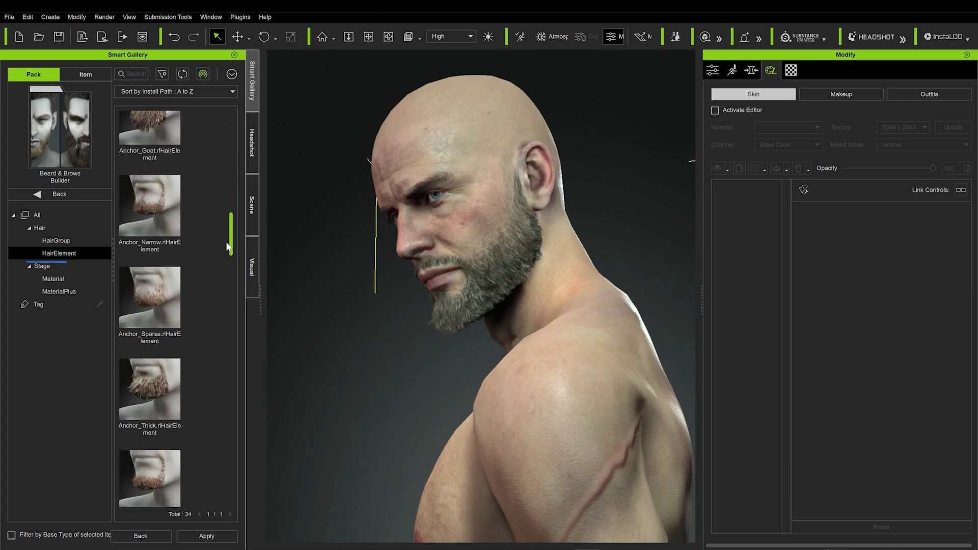
{"action": "left_click_drag", "start_coordinate": [227, 243], "coordinate": [219, 345]}
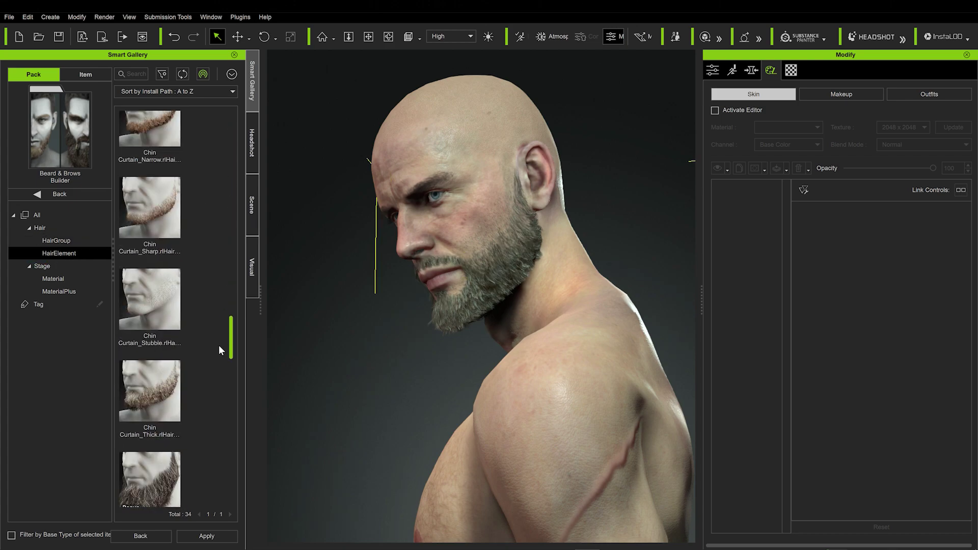
{"action": "scroll", "coordinate": [219, 344], "scroll_direction": "down", "scroll_amount": 6}
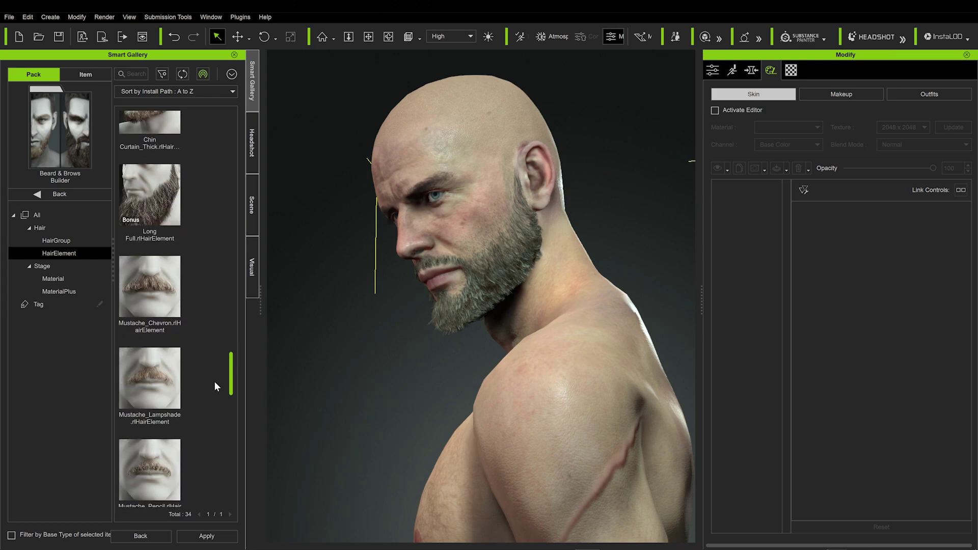
{"action": "scroll", "coordinate": [180, 400], "scroll_direction": "down", "scroll_amount": 2}
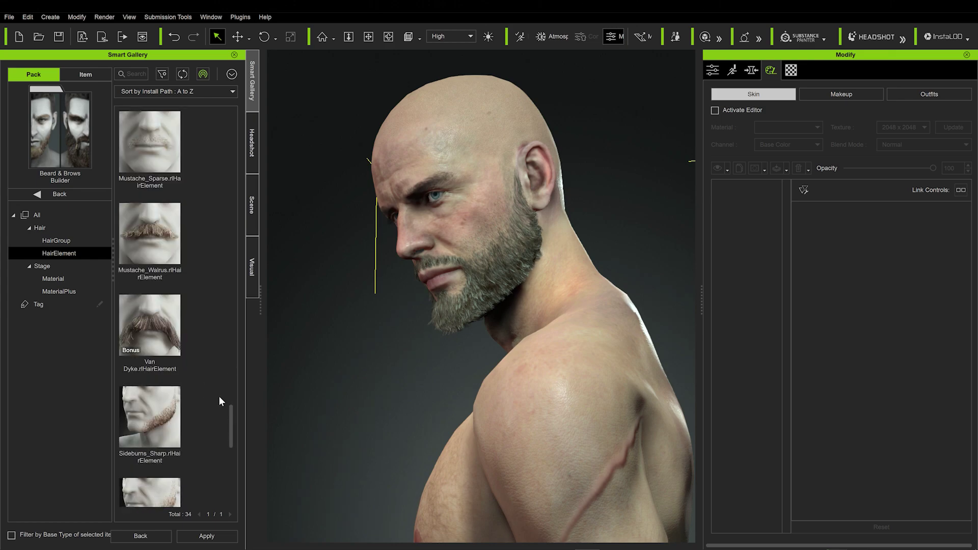
{"action": "scroll", "coordinate": [219, 395], "scroll_direction": "up", "scroll_amount": 5}
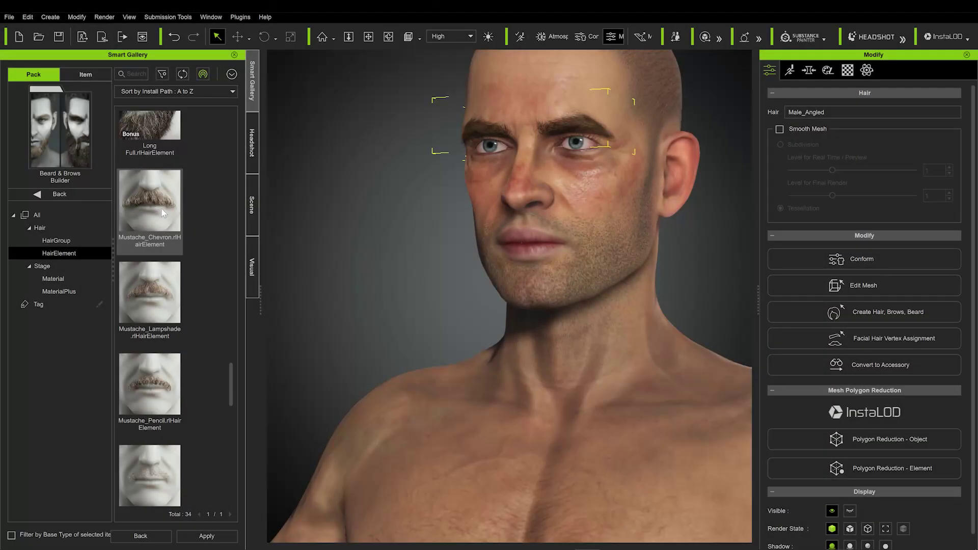
{"action": "scroll", "coordinate": [147, 244], "scroll_direction": "up", "scroll_amount": 2}
{"action": "double_click", "coordinate": [145, 261]}
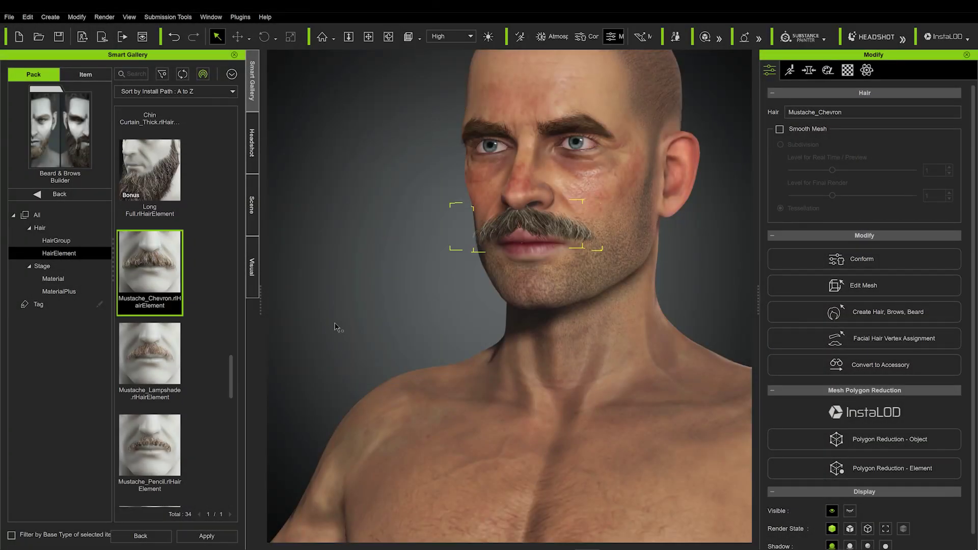
Apply the Sideburns_Sharp hair element to the character
{"action": "scroll", "coordinate": [195, 388], "scroll_direction": "down", "scroll_amount": 5}
{"action": "scroll", "coordinate": [204, 433], "scroll_direction": "down", "scroll_amount": 2}
{"action": "scroll", "coordinate": [183, 326], "scroll_direction": "up", "scroll_amount": 1}
{"action": "double_click", "coordinate": [154, 201]}
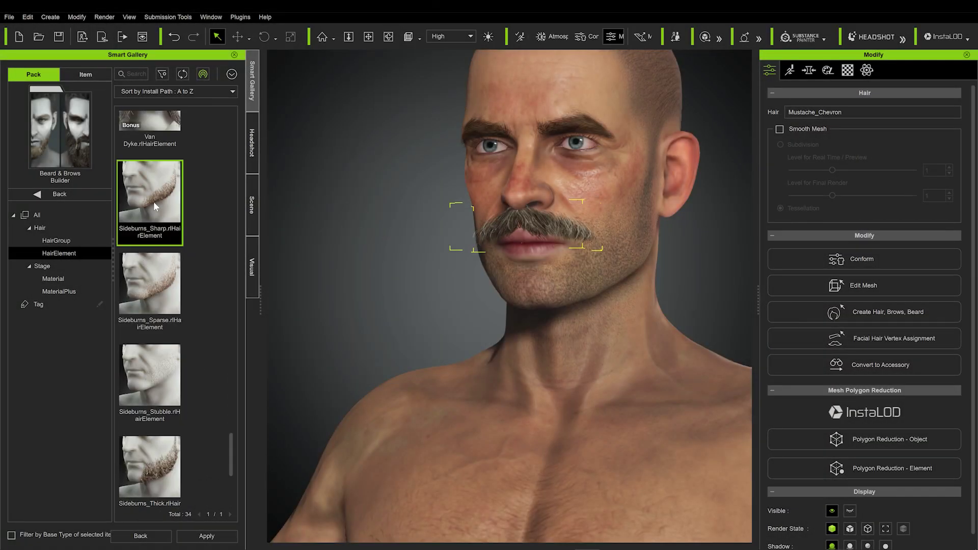
Apply the Anchor_Goat hair element to the chin and display the beard's material settings
{"action": "scroll", "coordinate": [151, 272], "scroll_direction": "up", "scroll_amount": 15}
{"action": "double_click", "coordinate": [152, 237]}
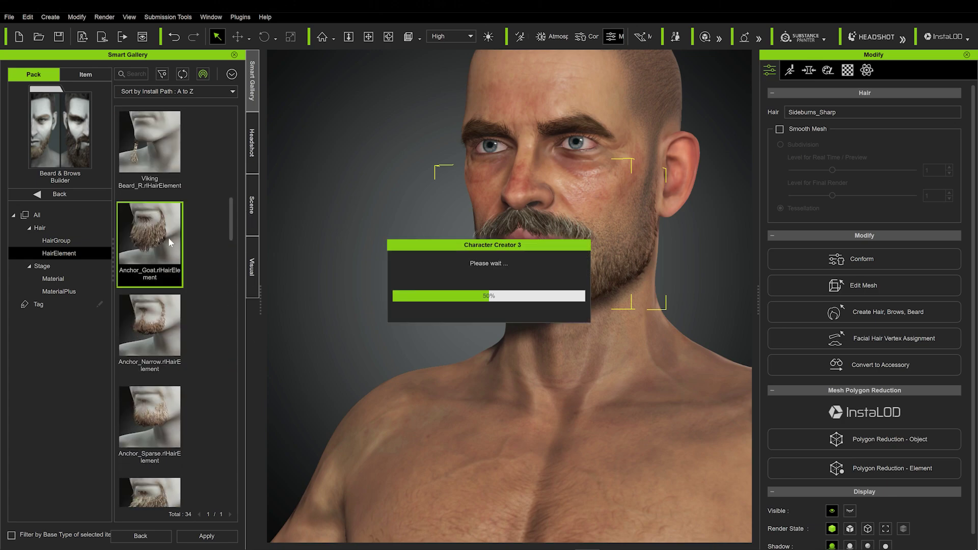
{"action": "left_click", "coordinate": [848, 71]}
Apply the Anchor_Sparse hair element to the character's chin
{"action": "double_click", "coordinate": [150, 418]}
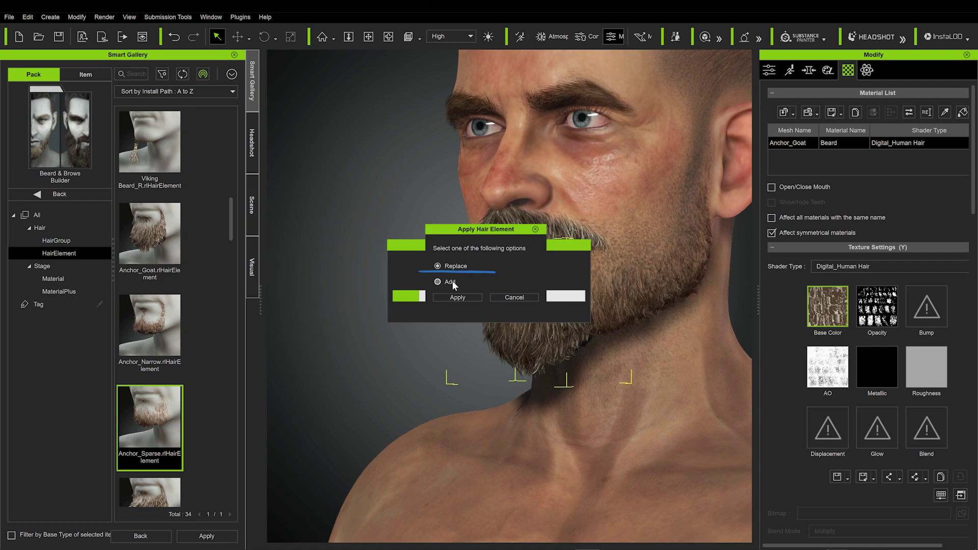
{"action": "left_click", "coordinate": [458, 298]}
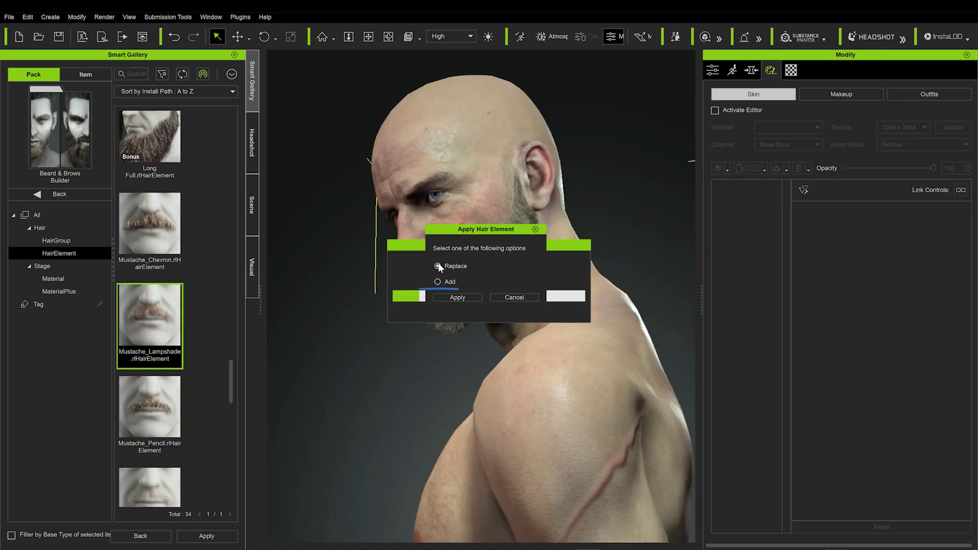
Apply the Mustache_Lampshade element with the Replace option and inspect the facial hair from other angles
{"action": "left_click", "coordinate": [456, 298]}
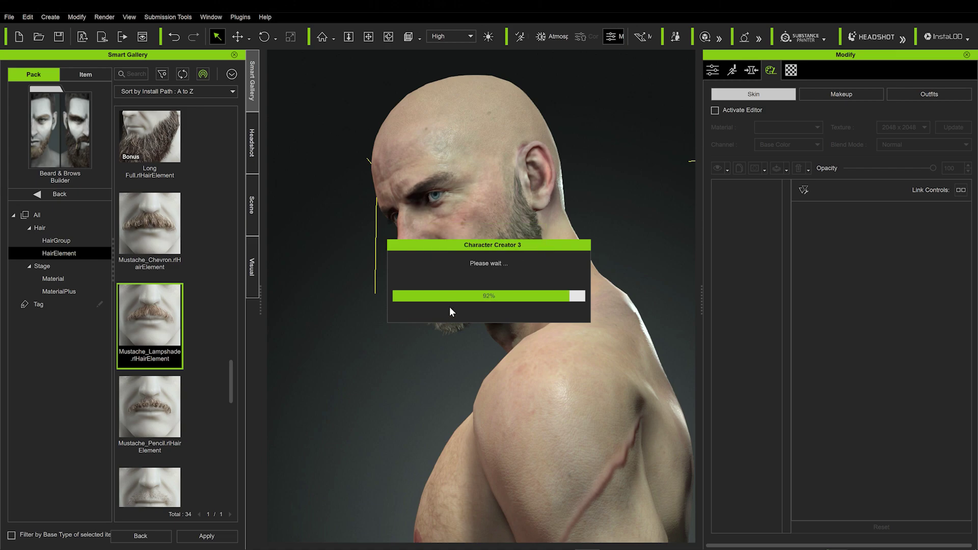
{"action": "right_click_drag", "start_coordinate": [320, 366], "coordinate": [467, 366]}
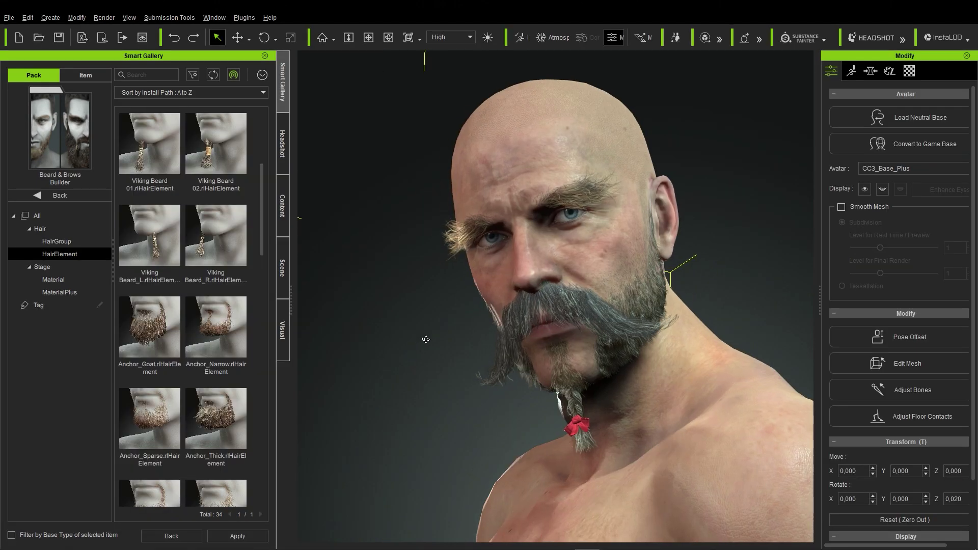
{"action": "right_click_drag", "start_coordinate": [413, 347], "coordinate": [382, 340]}
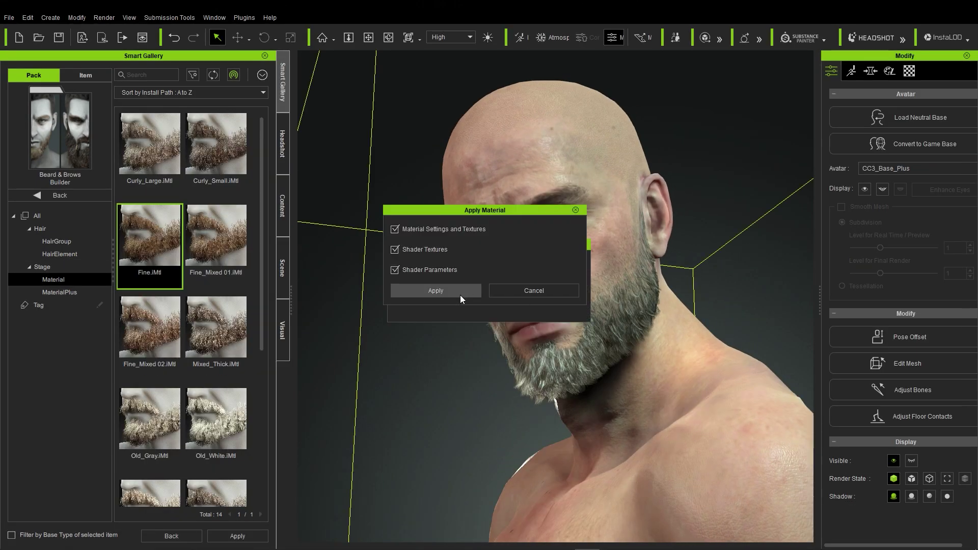
Apply the Fine material with its settings, shader textures and parameters to the parts of the beard
{"action": "left_click", "coordinate": [460, 295]}
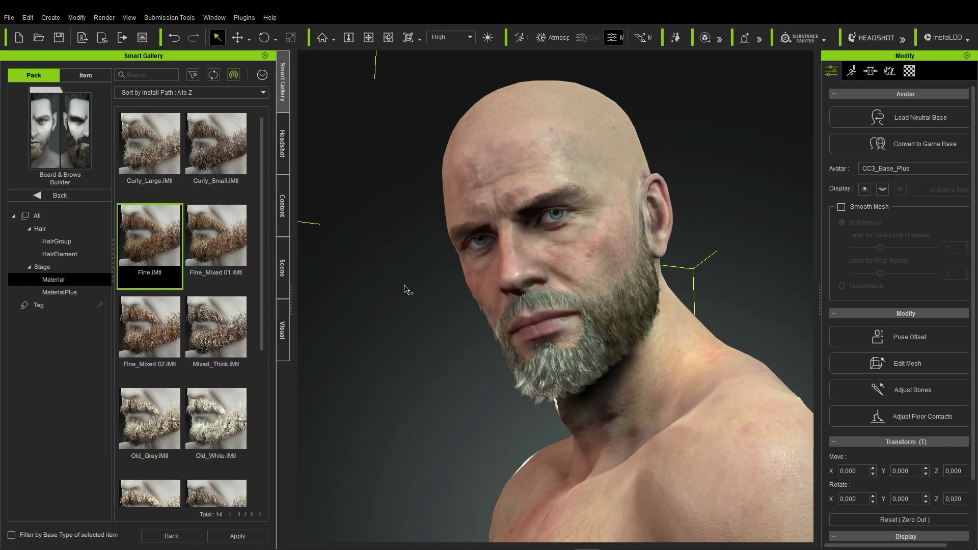
{"action": "left_click_drag", "start_coordinate": [591, 334], "coordinate": [591, 334]}
{"action": "left_click", "coordinate": [435, 291]}
{"action": "left_click_drag", "start_coordinate": [216, 236], "coordinate": [576, 307]}
{"action": "left_click", "coordinate": [435, 291]}
{"action": "scroll", "coordinate": [240, 231], "scroll_direction": "down", "scroll_amount": 1}
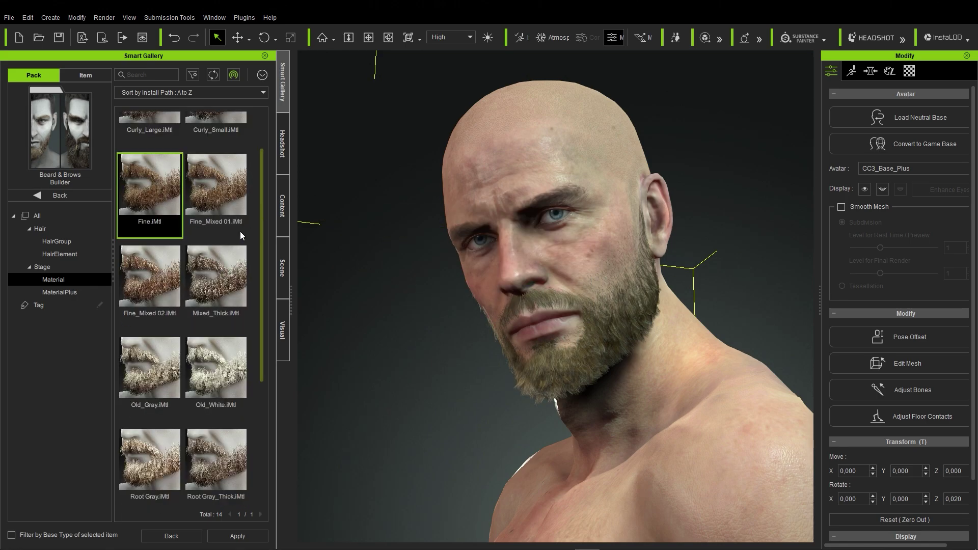
Apply the Mixed_Thick material with its textures and shader parameters to the chin beard, sideburns and mustache
{"action": "left_click_drag", "start_coordinate": [216, 286], "coordinate": [602, 361]}
{"action": "left_click", "coordinate": [436, 292]}
{"action": "left_click_drag", "start_coordinate": [191, 304], "coordinate": [632, 315]}
{"action": "left_click", "coordinate": [435, 290]}
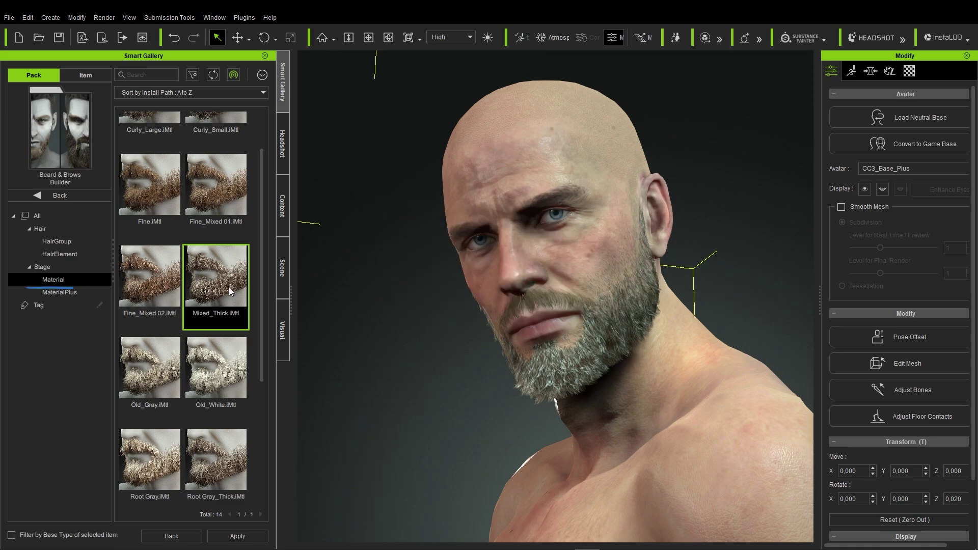
{"action": "left_click_drag", "start_coordinate": [228, 290], "coordinate": [558, 299]}
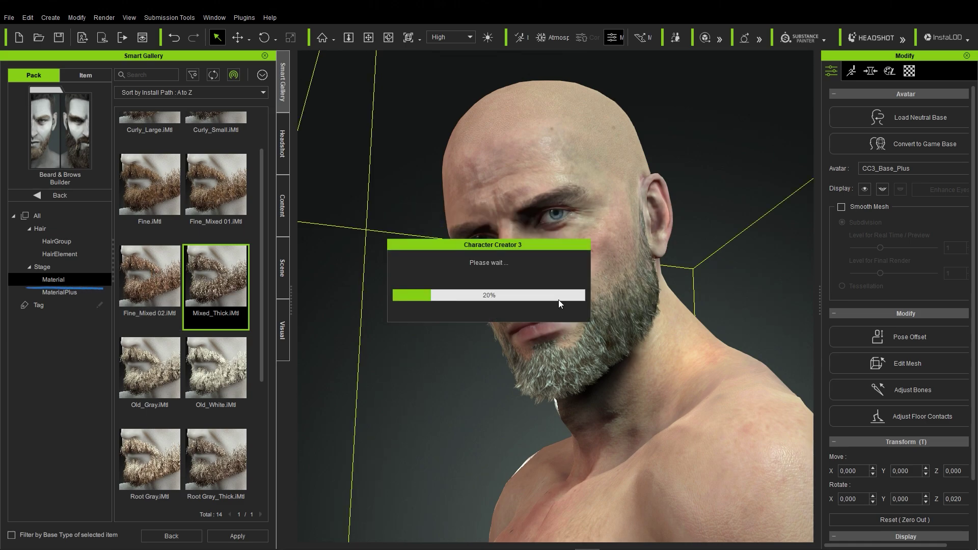
{"action": "left_click", "coordinate": [438, 292]}
Apply the Tip Gray_Fine material to the beard, followed by the Rough material with all texture and shader options
{"action": "scroll", "coordinate": [217, 398], "scroll_direction": "down", "scroll_amount": 3}
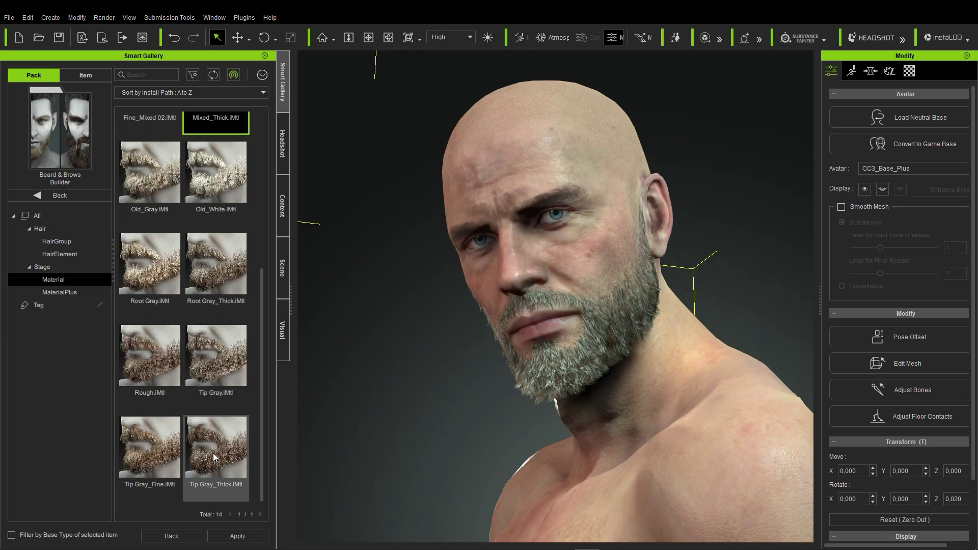
{"action": "left_click_drag", "start_coordinate": [213, 453], "coordinate": [576, 356]}
{"action": "left_click", "coordinate": [463, 286]}
{"action": "left_click_drag", "start_coordinate": [149, 357], "coordinate": [580, 364]}
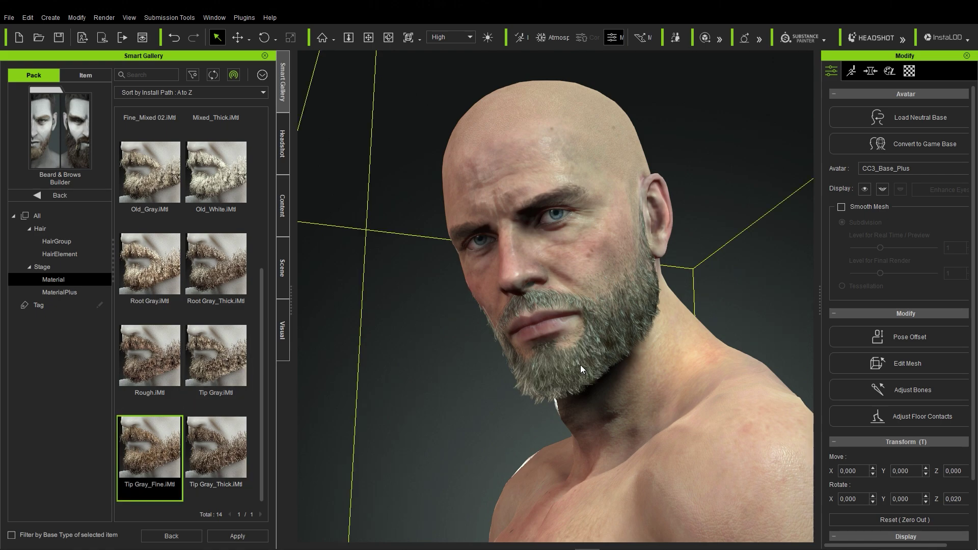
{"action": "left_click_drag", "start_coordinate": [246, 351], "coordinate": [534, 319]}
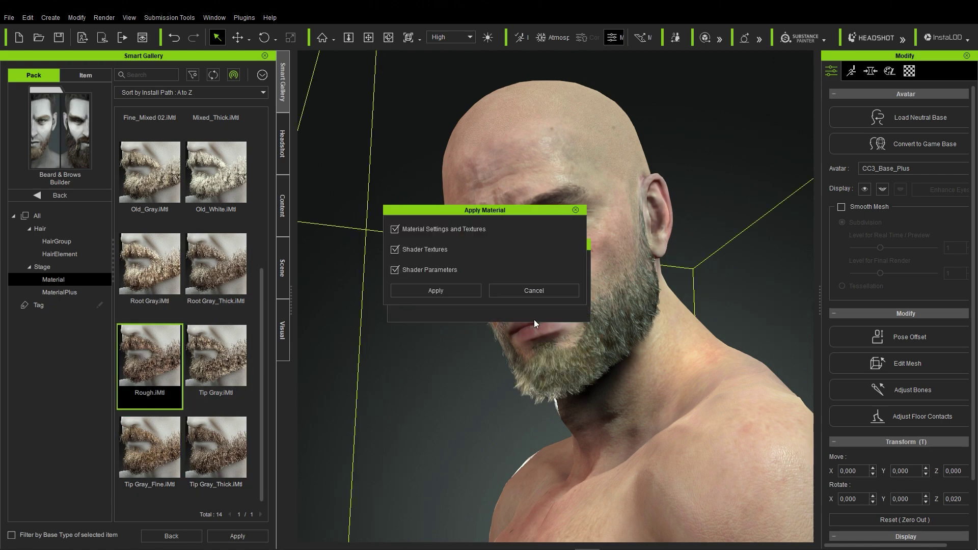
{"action": "left_click", "coordinate": [452, 289]}
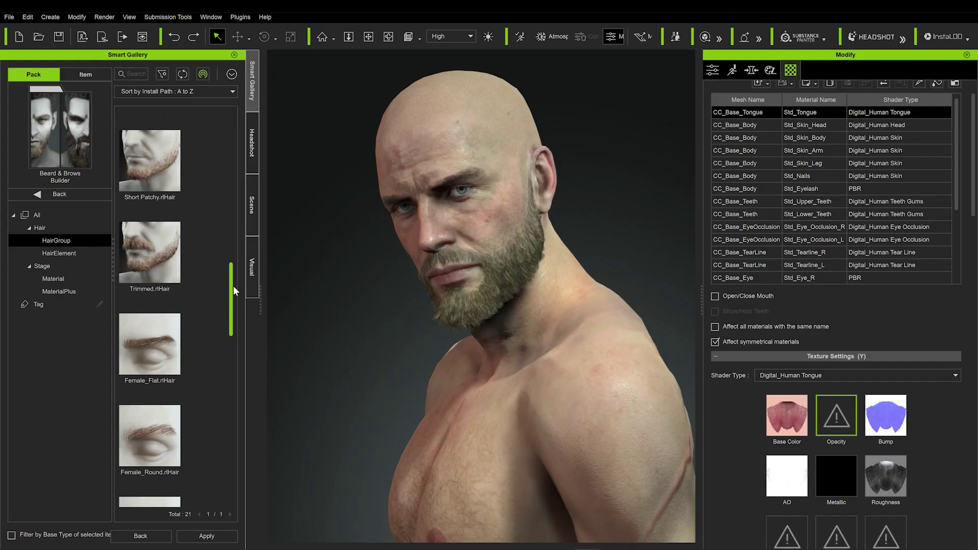
Apply the Male_Flat eyebrows from the Beard & Brows Builder pack and replace them with the Male_Curly eyebrows
{"action": "left_click_drag", "start_coordinate": [233, 286], "coordinate": [222, 352]}
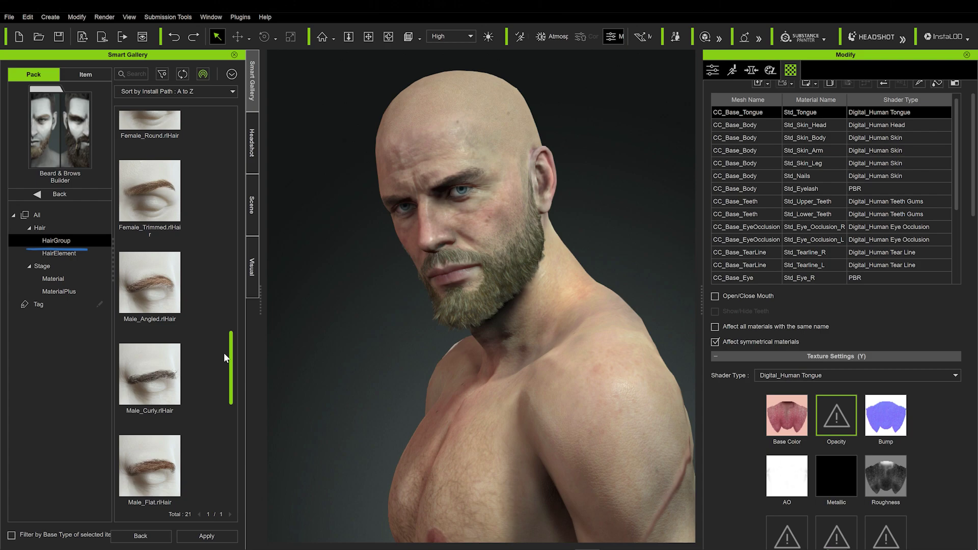
{"action": "left_click_drag", "start_coordinate": [156, 425], "coordinate": [457, 277]}
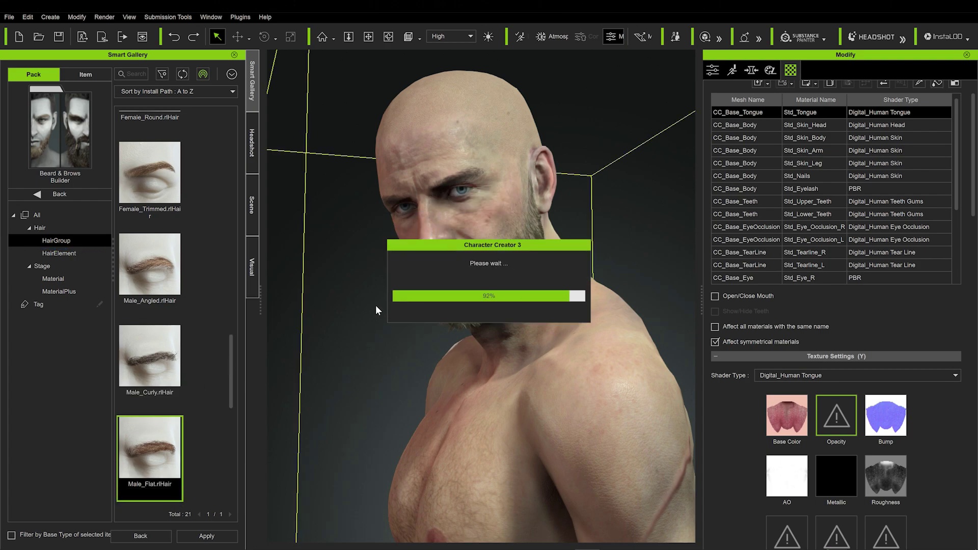
{"action": "scroll", "coordinate": [151, 367], "scroll_direction": "up", "scroll_amount": 2}
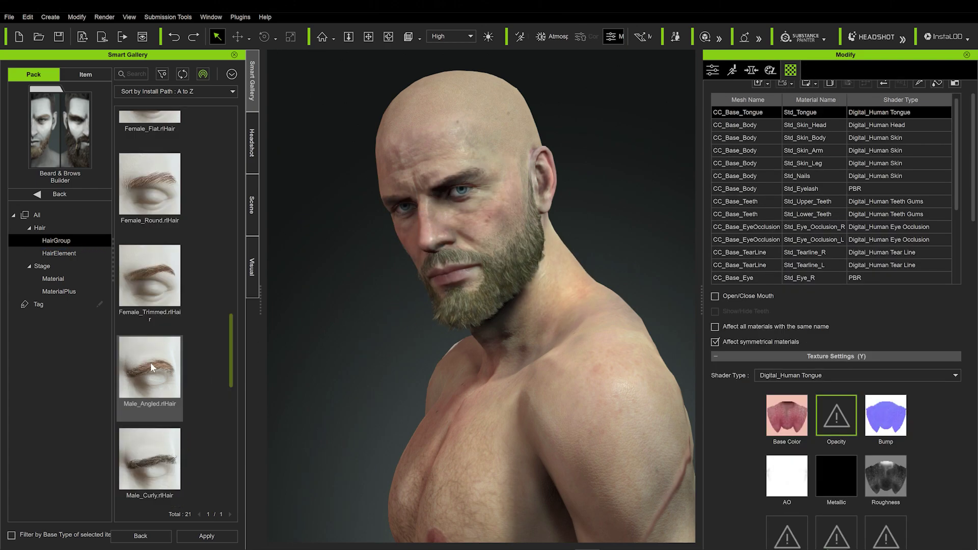
{"action": "left_click_drag", "start_coordinate": [149, 458], "coordinate": [398, 318]}
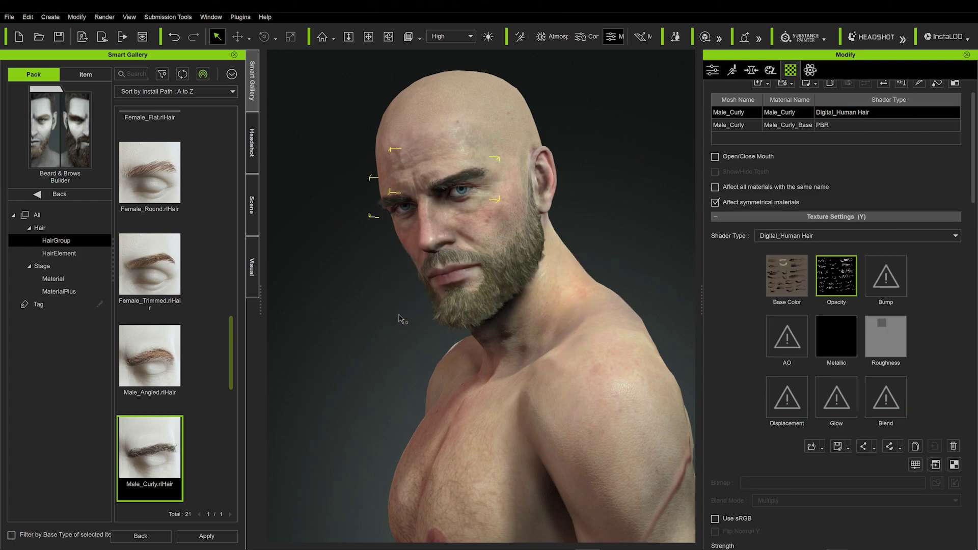
{"action": "mouse_move", "coordinate": [379, 360]}
{"action": "right_mouse_down"}
{"action": "mouse_move", "coordinate": [402, 357]}
{"action": "mouse_move", "coordinate": [308, 349]}
{"action": "mouse_move", "coordinate": [383, 344]}
{"action": "right_mouse_up"}
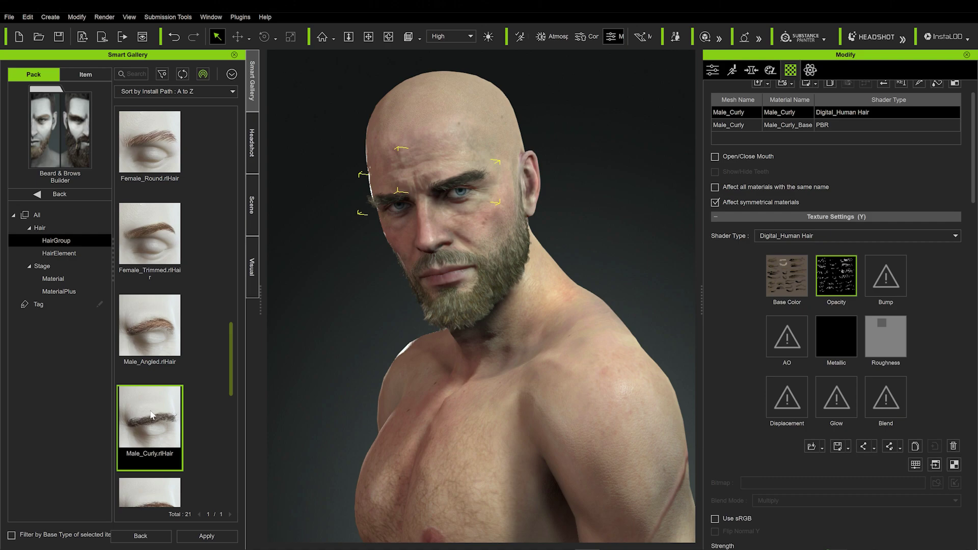
Apply the Male_Sword eyebrows to the bearded character
{"action": "scroll", "coordinate": [152, 415], "scroll_direction": "down", "scroll_amount": 3}
{"action": "left_click", "coordinate": [541, 293]}
{"action": "left_click_drag", "start_coordinate": [150, 235], "coordinate": [485, 172]}
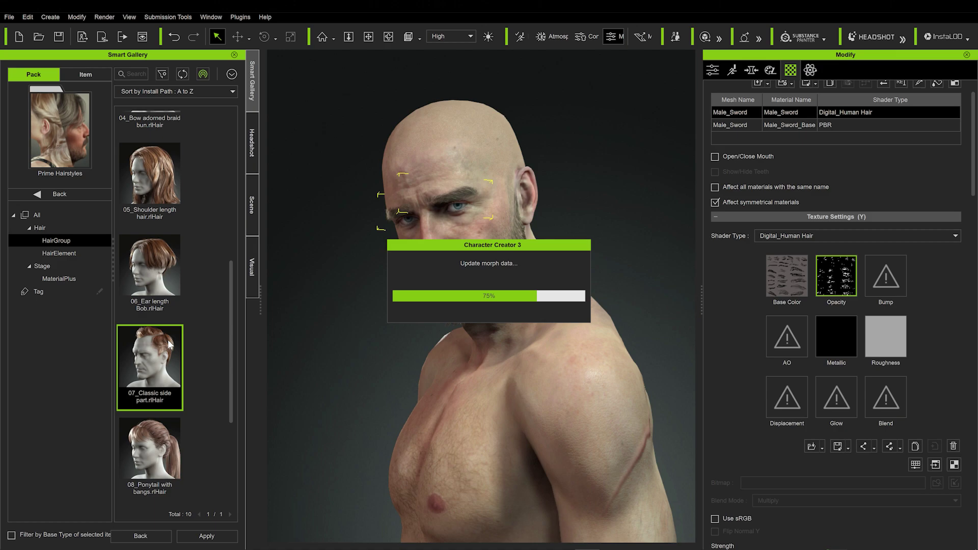
Apply the 05_Shoulder length hair style from Prime Hairstyles and color it with the 05_hair_1 material
{"action": "scroll", "coordinate": [168, 306], "scroll_direction": "up", "scroll_amount": 2}
{"action": "double_click", "coordinate": [172, 312]}
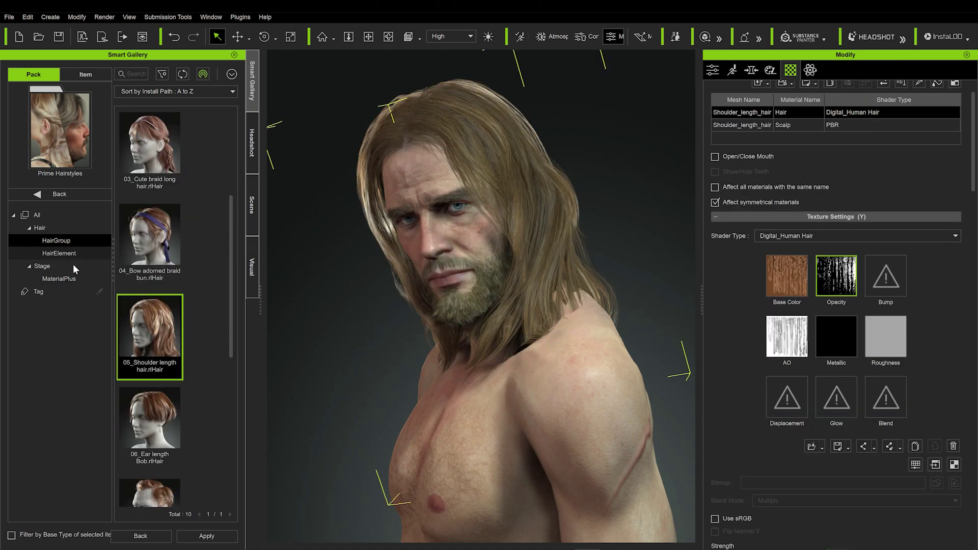
{"action": "left_click", "coordinate": [59, 279]}
{"action": "double_click", "coordinate": [149, 301]}
{"action": "left_click", "coordinate": [447, 294]}
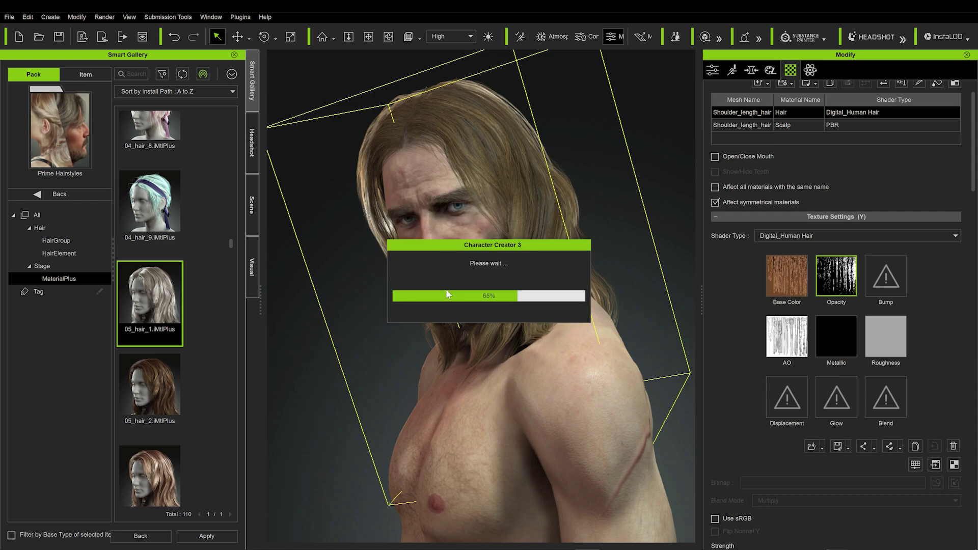
Apply the 05_hair_5 material to the shoulder-length hair
{"action": "scroll", "coordinate": [150, 306], "scroll_direction": "down", "scroll_amount": 3}
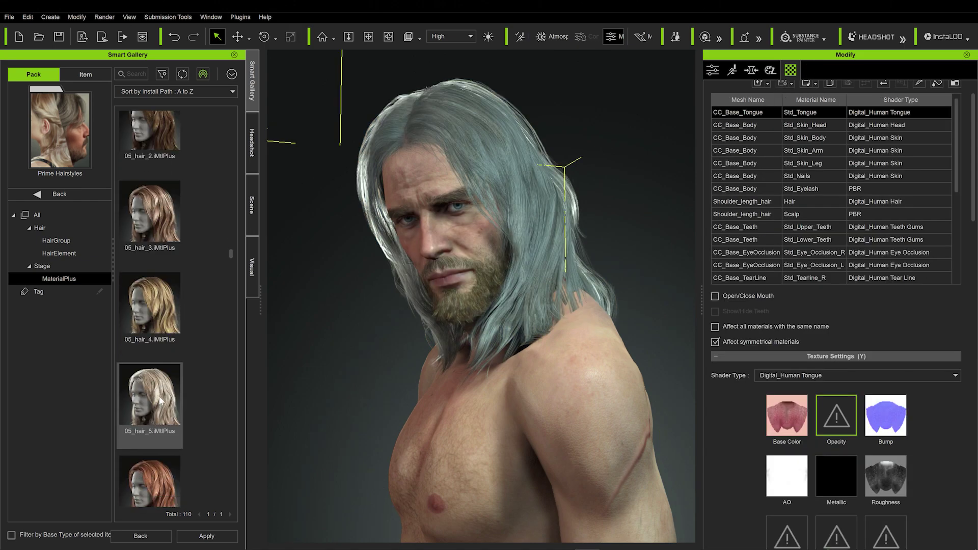
{"action": "double_click", "coordinate": [150, 402]}
{"action": "left_click", "coordinate": [454, 295]}
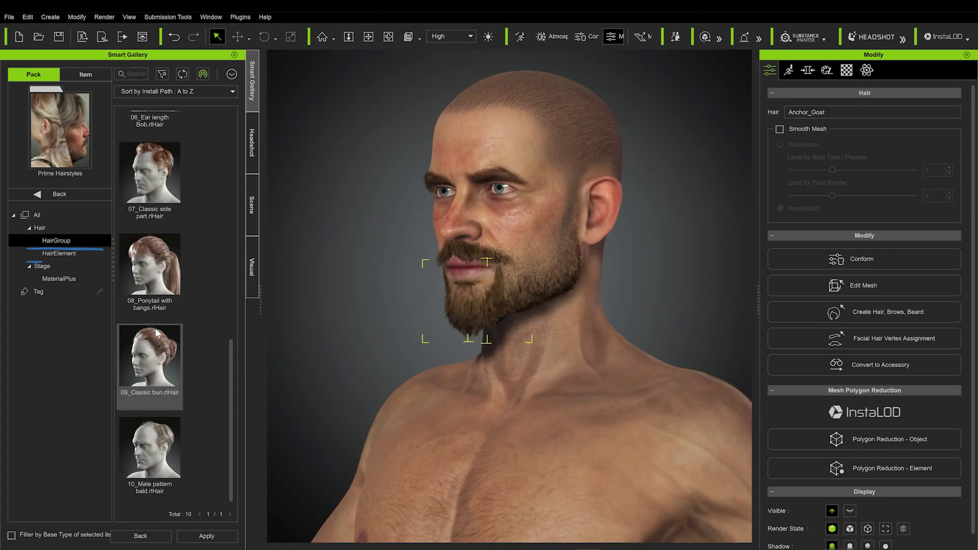
Apply the 08_Hair Base and 08_Ponytail hair elements to the short-haired, bearded man
{"action": "left_click", "coordinate": [65, 253]}
{"action": "double_click", "coordinate": [161, 231]}
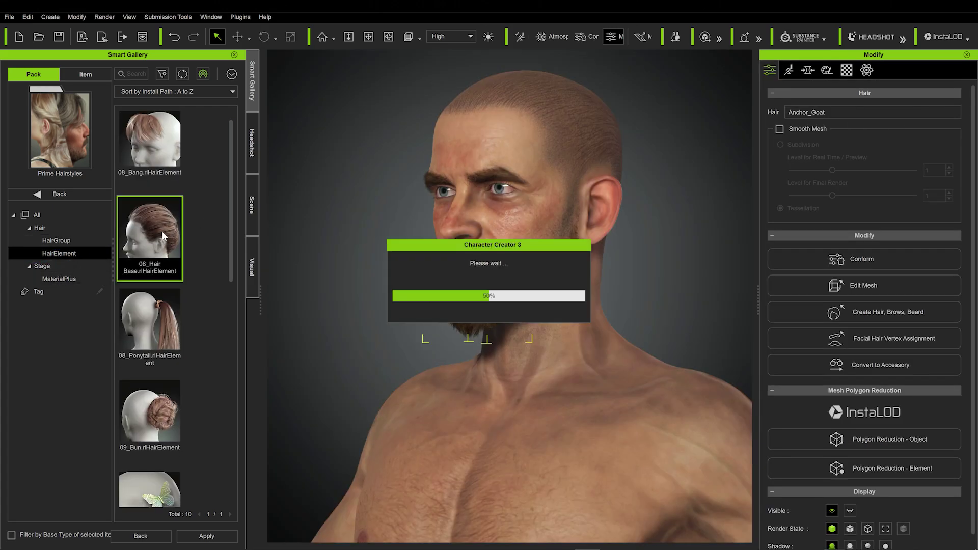
{"action": "scroll", "coordinate": [220, 216], "scroll_direction": "down", "scroll_amount": 3}
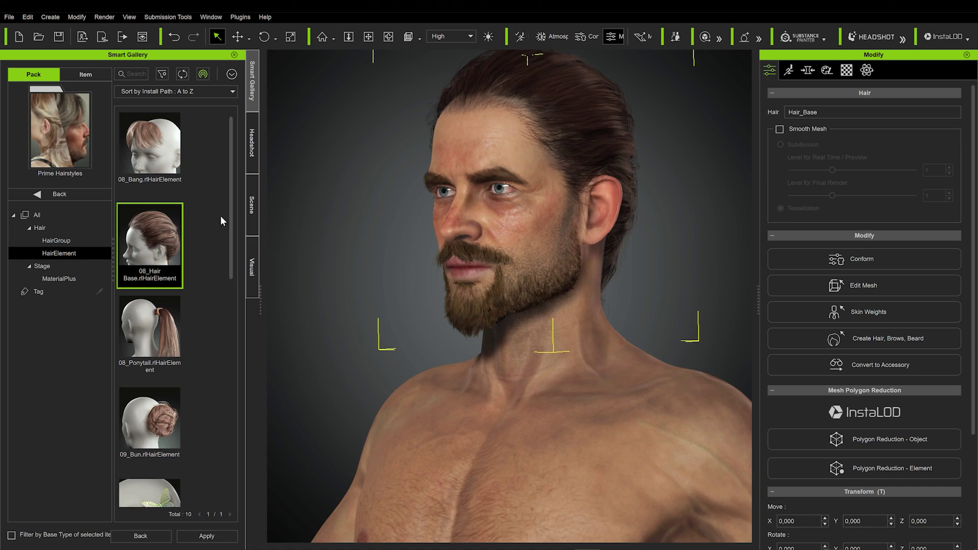
{"action": "double_click", "coordinate": [149, 204]}
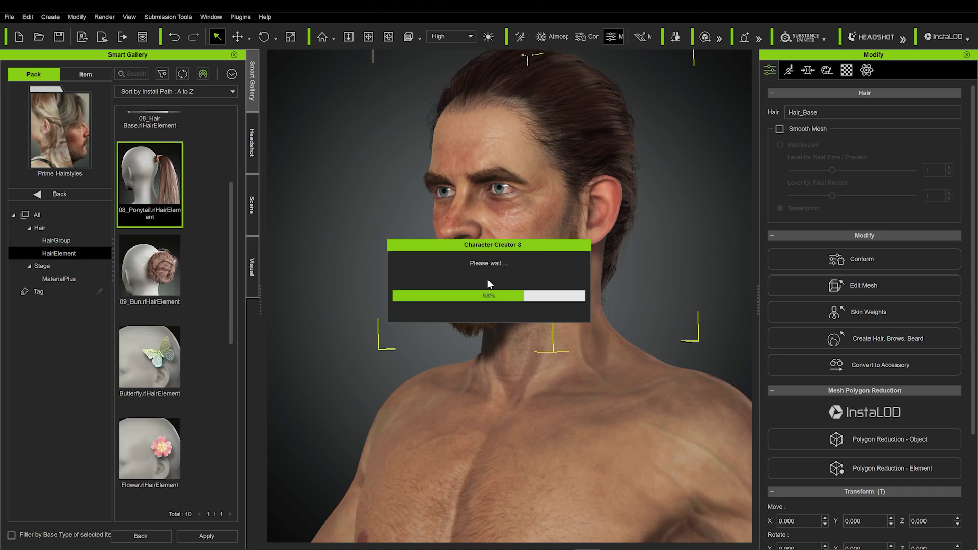
{"action": "right_click_drag", "start_coordinate": [487, 279], "coordinate": [483, 302]}
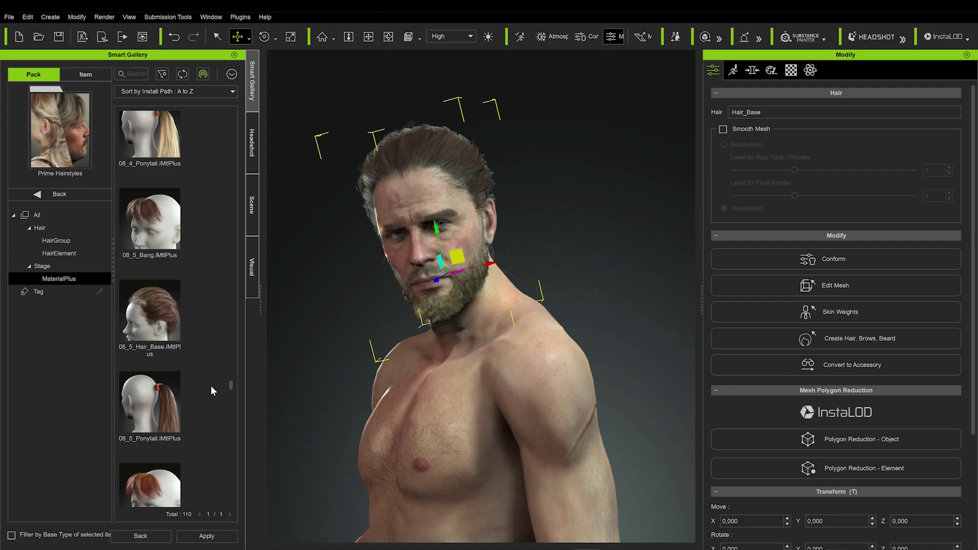
Color the slicked-back hair with the 08_5_Hair_Base material, followed by the 08_2_Hair_Base material
{"action": "double_click", "coordinate": [150, 316]}
{"action": "left_click", "coordinate": [436, 287]}
{"action": "scroll", "coordinate": [197, 347], "scroll_direction": "up", "scroll_amount": 10}
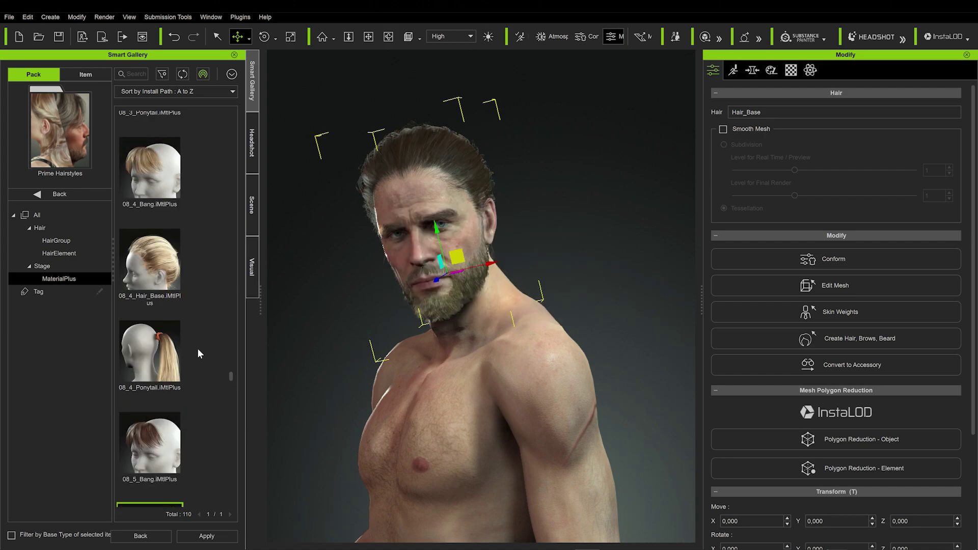
{"action": "double_click", "coordinate": [175, 391]}
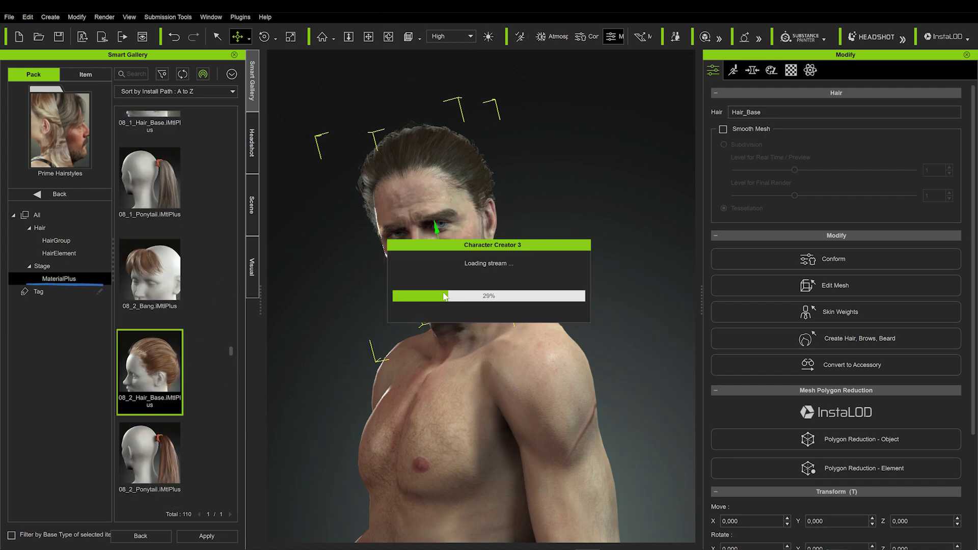
Apply the 08_1_Hair_Base material with its settings, textures and shader parameters to the slicked-back hair
{"action": "scroll", "coordinate": [161, 366], "scroll_direction": "up", "scroll_amount": 3}
{"action": "scroll", "coordinate": [162, 366], "scroll_direction": "up", "scroll_amount": 3}
{"action": "double_click", "coordinate": [150, 397]}
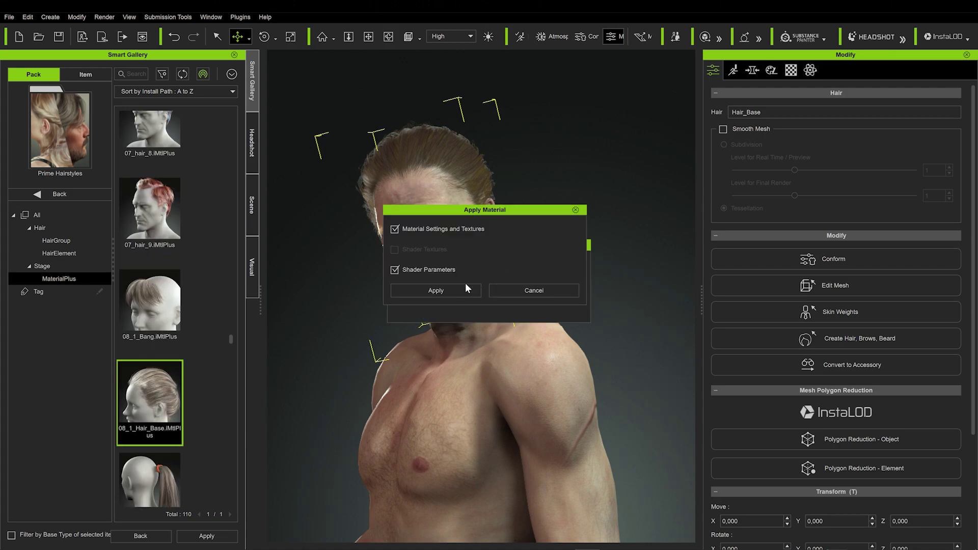
{"action": "left_click", "coordinate": [435, 286]}
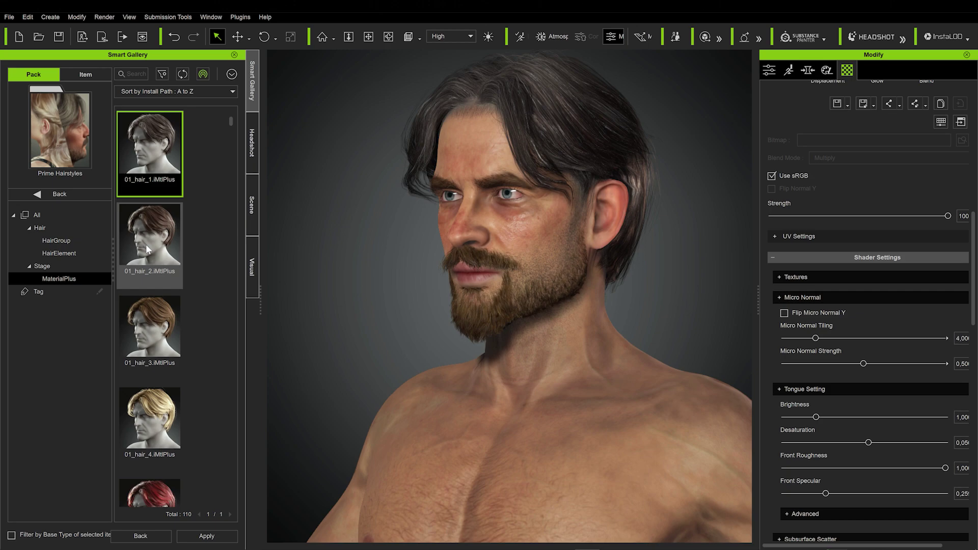
Apply the 01_hair_2 material to the man's parted, chin-length hair
{"action": "left_click_drag", "start_coordinate": [149, 240], "coordinate": [514, 184]}
{"action": "left_click", "coordinate": [437, 291]}
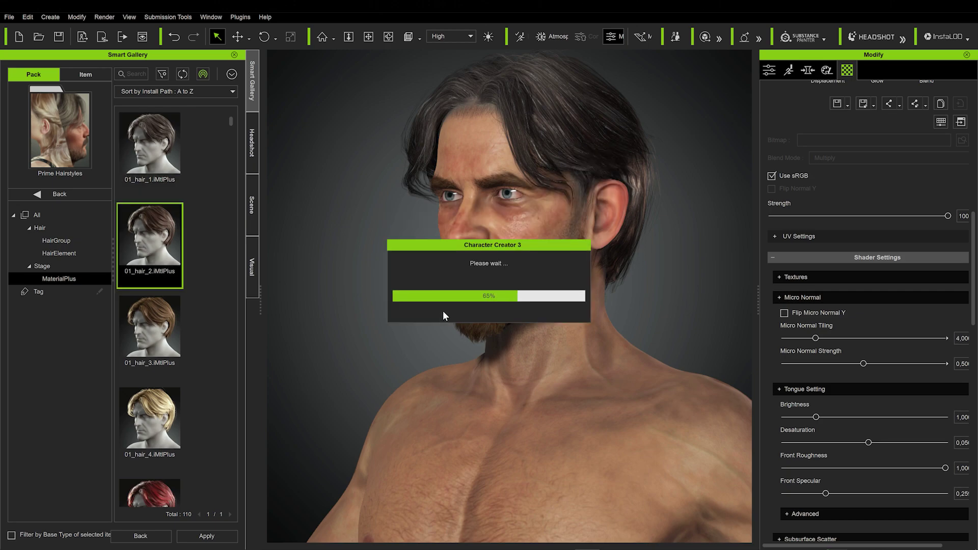
{"action": "right_click_drag", "start_coordinate": [442, 310], "coordinate": [504, 276]}
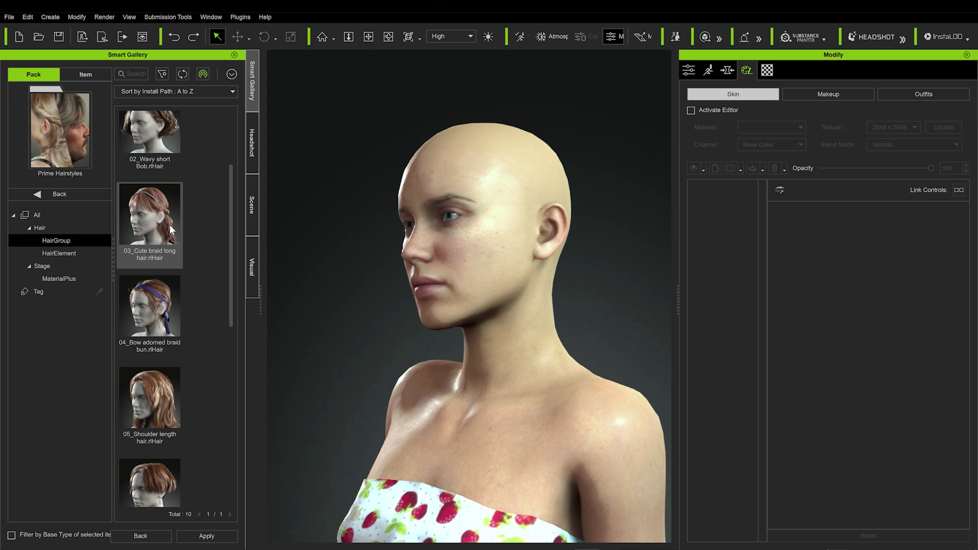
Apply the 03_Cute braid long hair style to the female character and replace it with 04_Bow adorned braid bun
{"action": "double_click", "coordinate": [169, 225]}
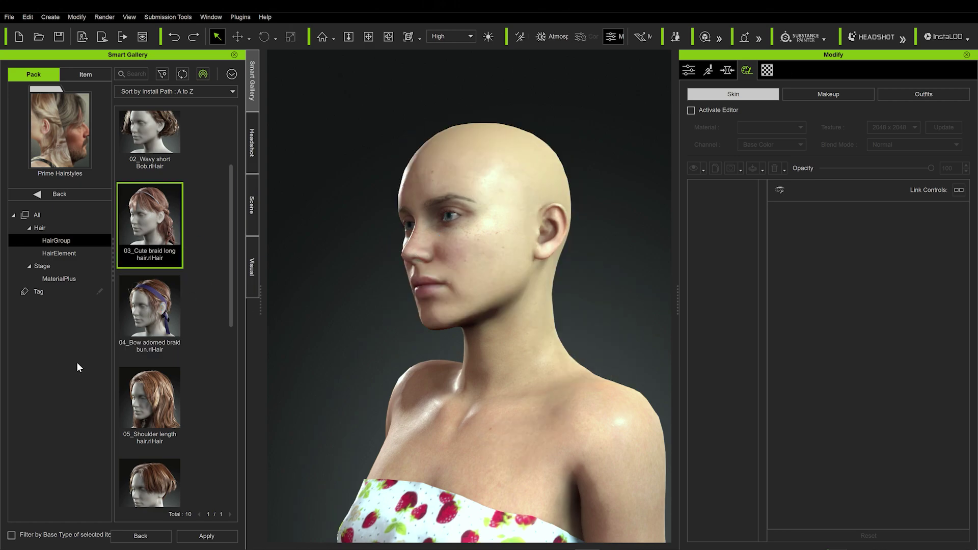
{"action": "double_click", "coordinate": [148, 332]}
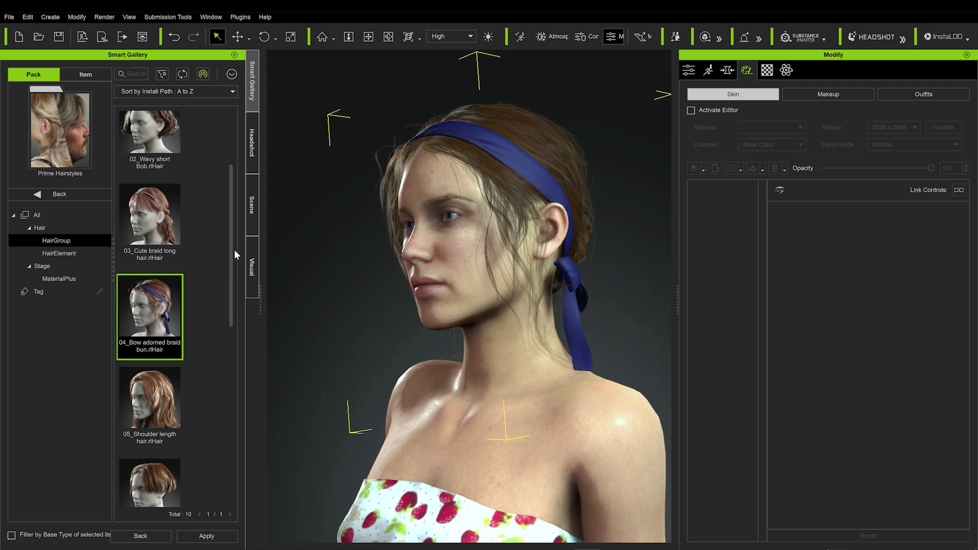
{"action": "scroll", "coordinate": [214, 392], "scroll_direction": "down", "scroll_amount": 5}
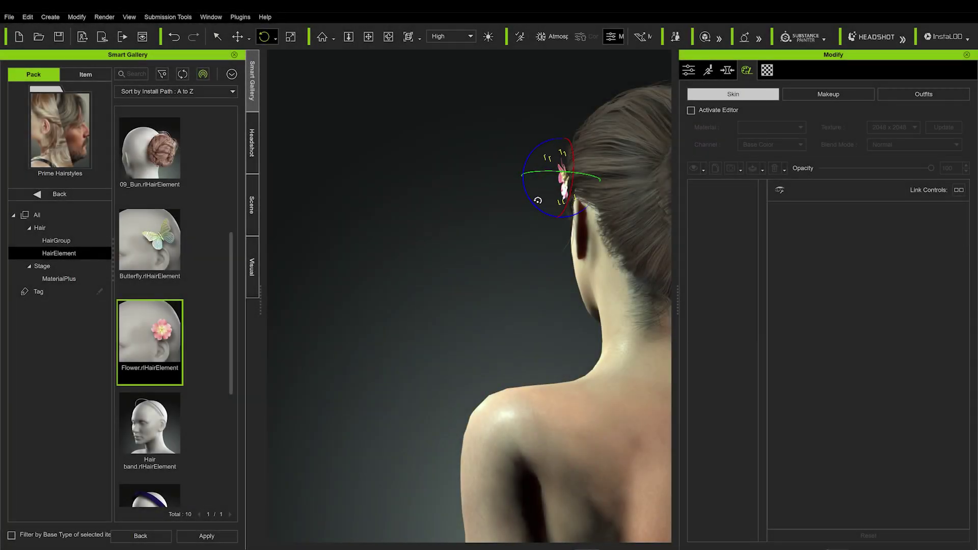
Apply the Hair band hair element to the female character wearing the flower
{"action": "scroll", "coordinate": [178, 366], "scroll_direction": "down", "scroll_amount": 2}
{"action": "double_click", "coordinate": [164, 387]}
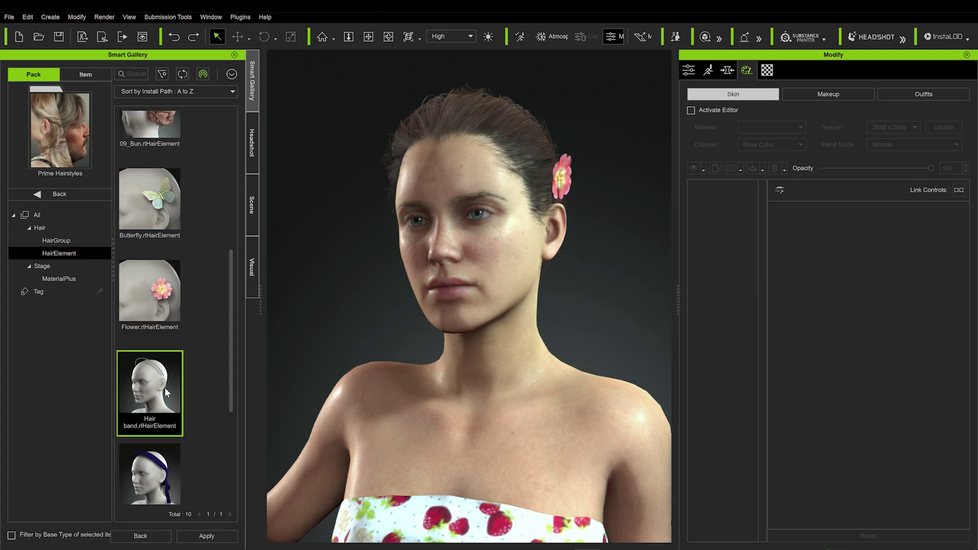
{"action": "left_click", "coordinate": [459, 299]}
{"action": "right_click_drag", "start_coordinate": [463, 335], "coordinate": [605, 346]}
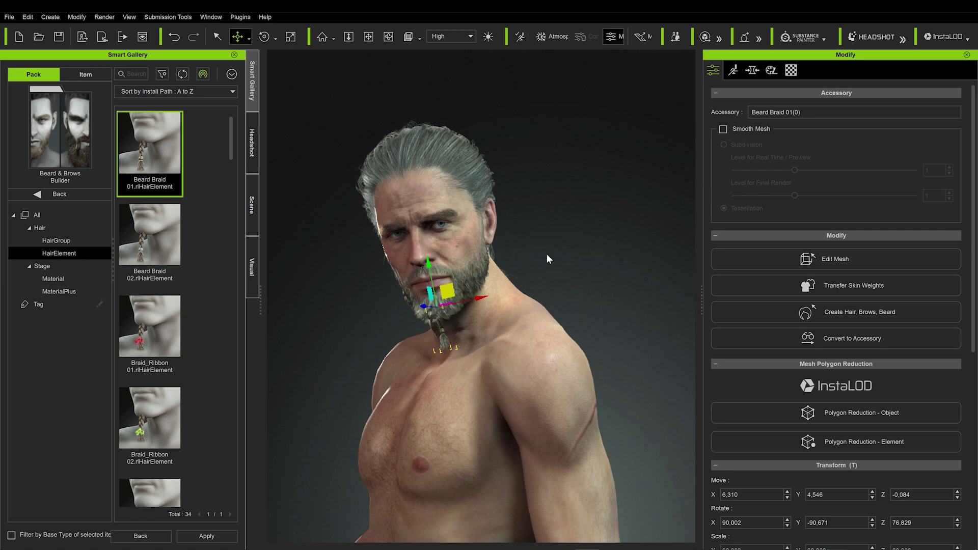
Apply a second Beard Braid 01 hair element to the grey-haired man's beard
{"action": "right_click_drag", "start_coordinate": [532, 316], "coordinate": [504, 324]}
{"action": "scroll", "coordinate": [481, 328], "scroll_direction": "up", "scroll_amount": 5}
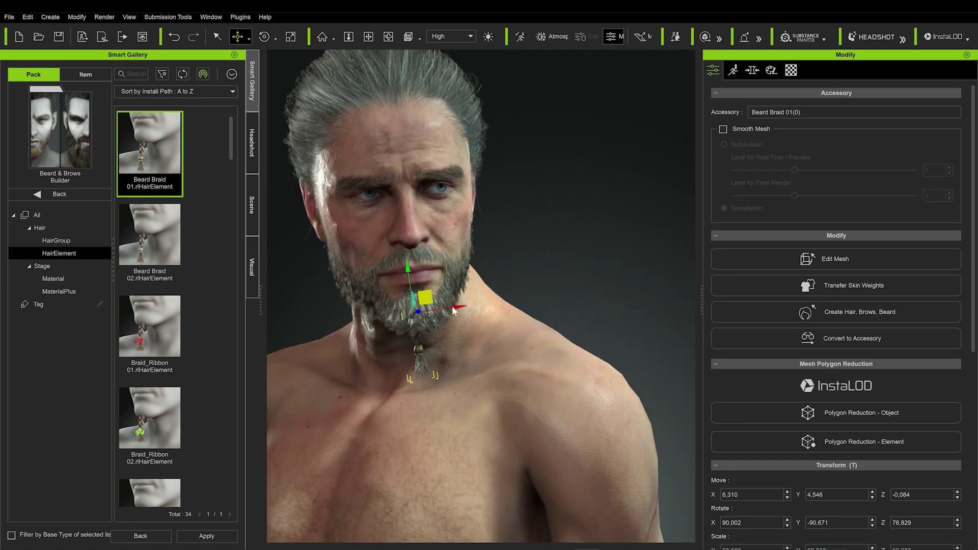
{"action": "left_click_drag", "start_coordinate": [162, 173], "coordinate": [426, 289]}
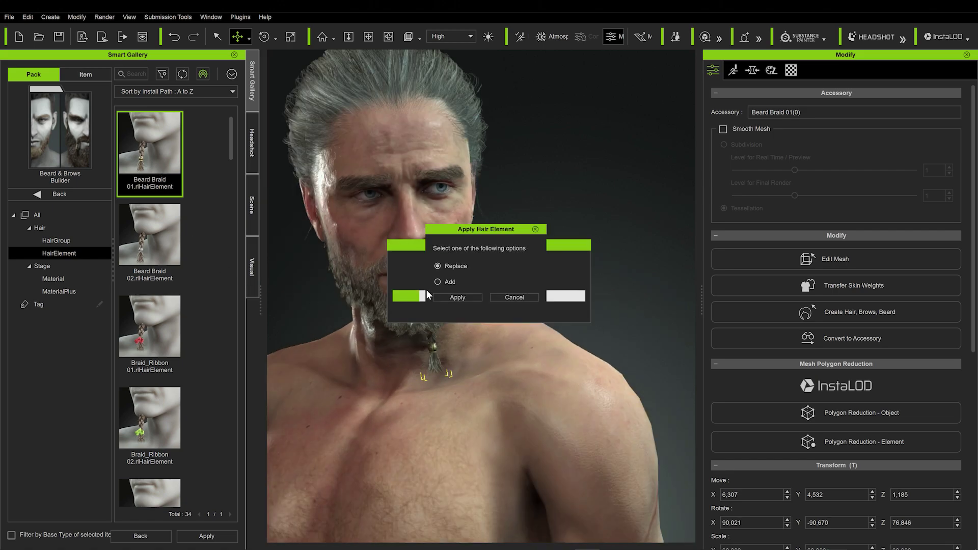
{"action": "left_click", "coordinate": [464, 300]}
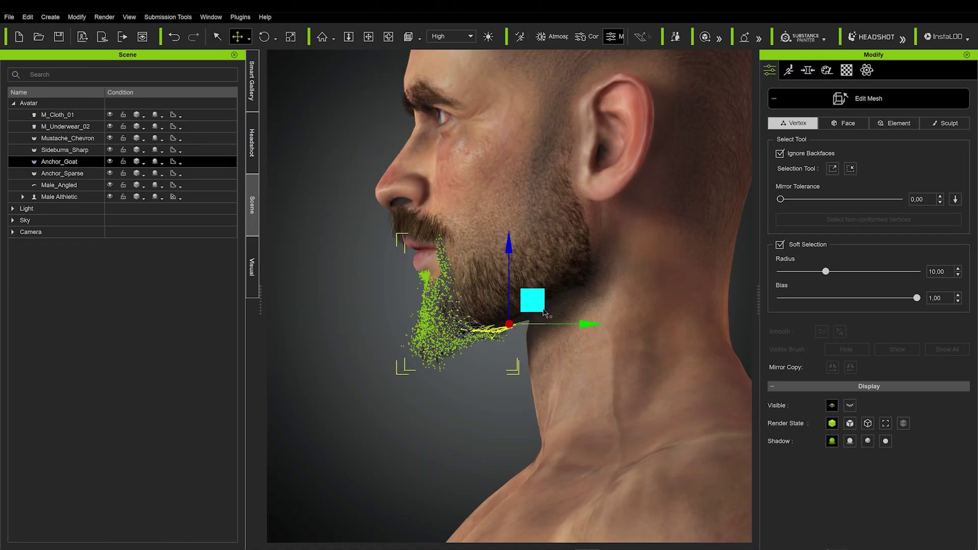
Move the soft-selected vertices of the Anchor_Goat goatee slightly forward and down
{"action": "left_click_drag", "start_coordinate": [543, 309], "coordinate": [534, 313]}
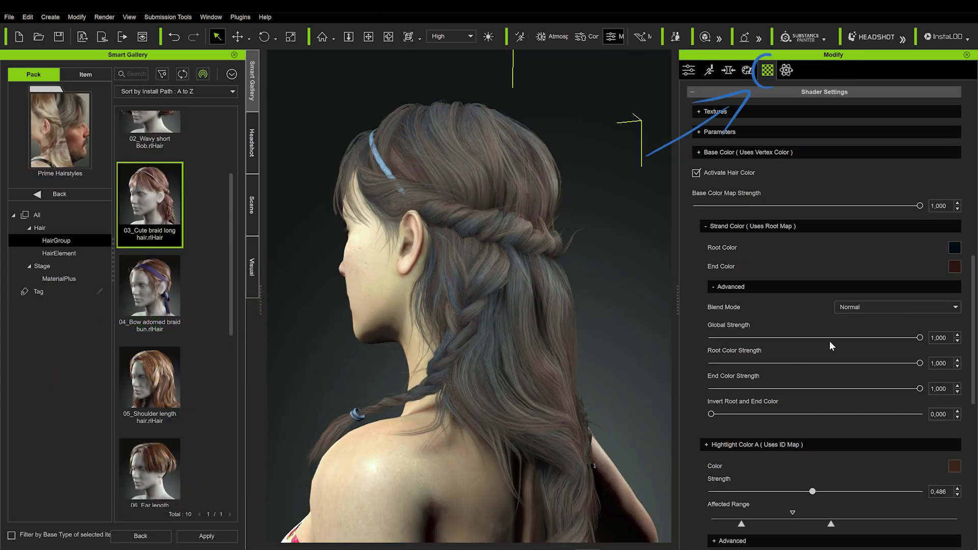
Try the Global Strength and Invert Root and End Color settings in the braided long hair's Strand Color
{"action": "left_click", "coordinate": [809, 338]}
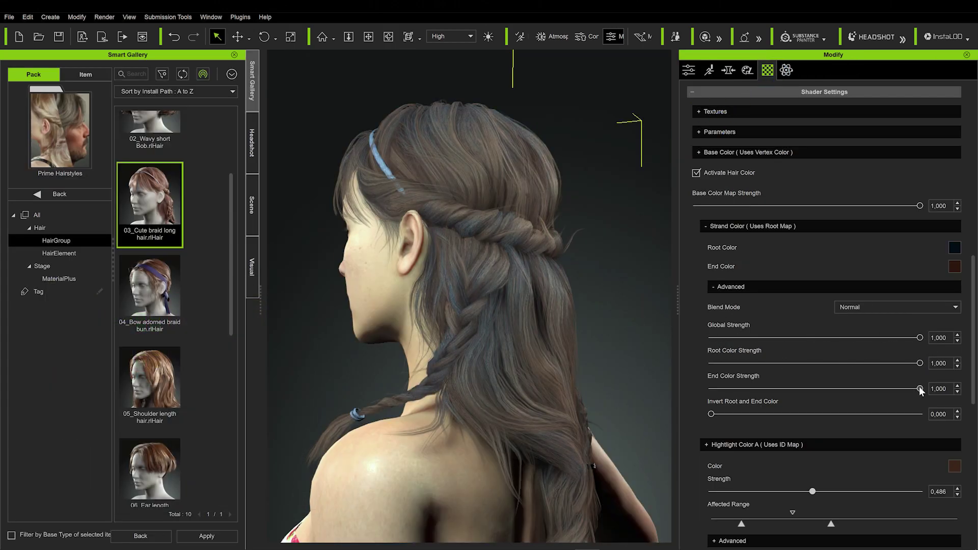
{"action": "mouse_move", "coordinate": [712, 414]}
{"action": "left_mouse_down"}
{"action": "mouse_move", "coordinate": [864, 414]}
{"action": "mouse_move", "coordinate": [711, 414]}
{"action": "left_mouse_up"}
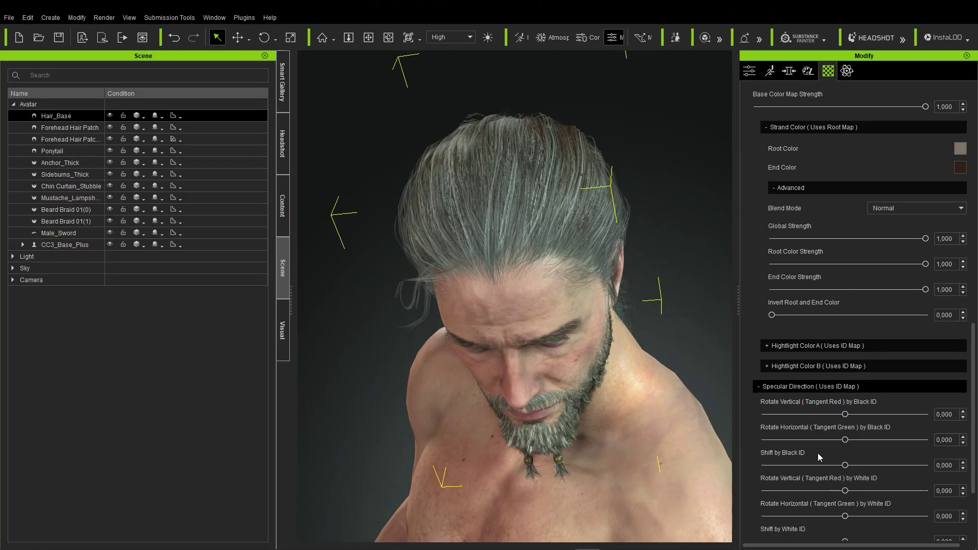
Adjust Rotate Vertical by Black ID and Shift by Black ID in the Specular Direction of the Hair_Base material
{"action": "scroll", "coordinate": [817, 453], "scroll_direction": "down", "scroll_amount": 2}
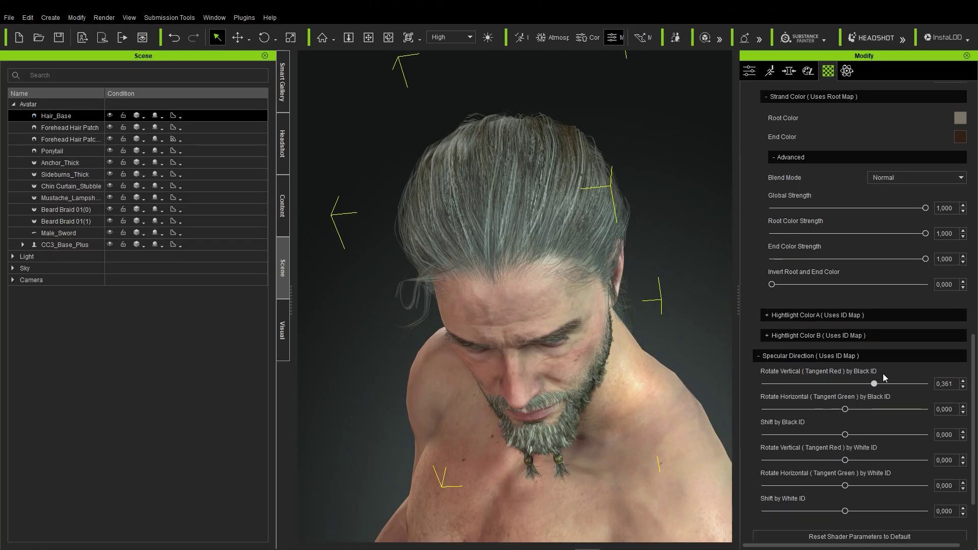
{"action": "left_click", "coordinate": [836, 383]}
{"action": "left_click_drag", "start_coordinate": [845, 435], "coordinate": [879, 434]}
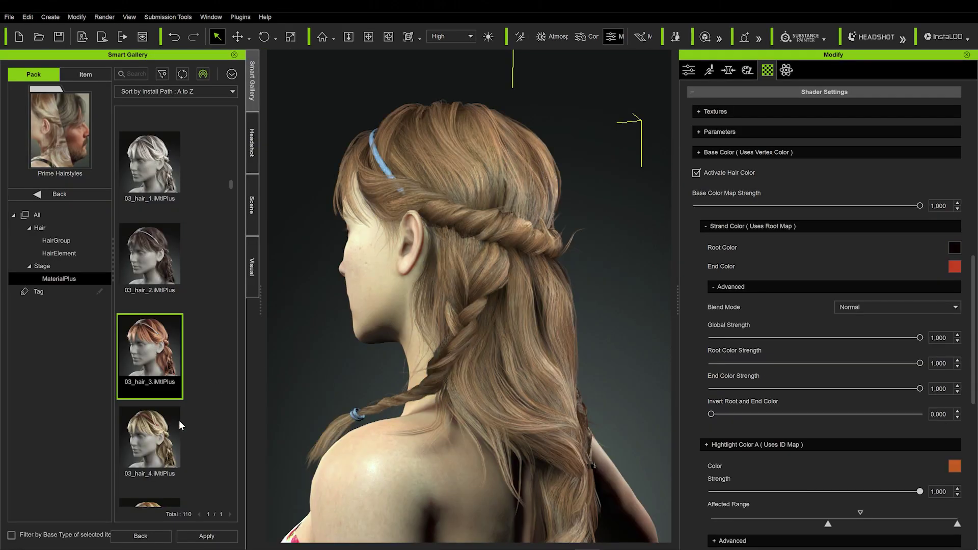
Apply the 03_hair_4 material and the next preset after it to the woman's braided long hair
{"action": "left_click_drag", "start_coordinate": [181, 425], "coordinate": [408, 318]}
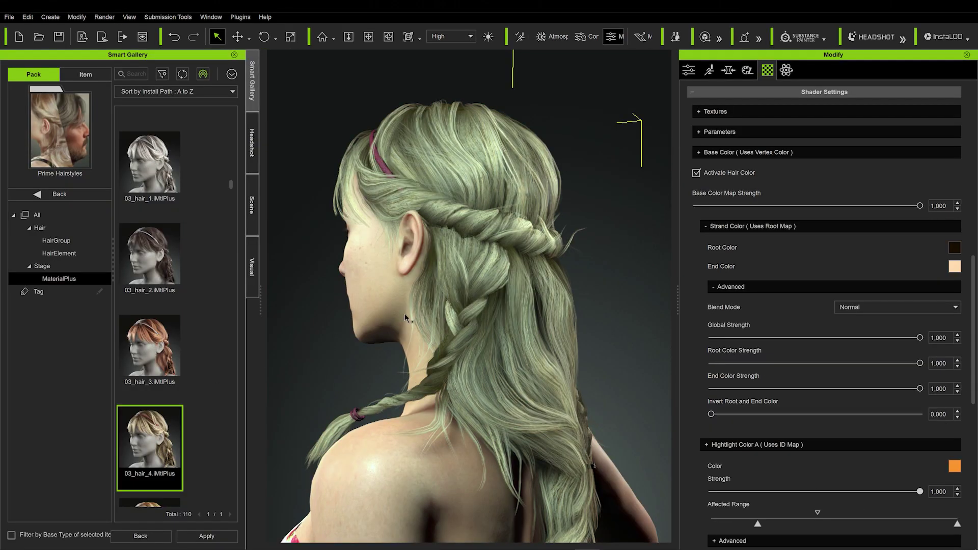
{"action": "left_click_drag", "start_coordinate": [150, 503], "coordinate": [491, 308]}
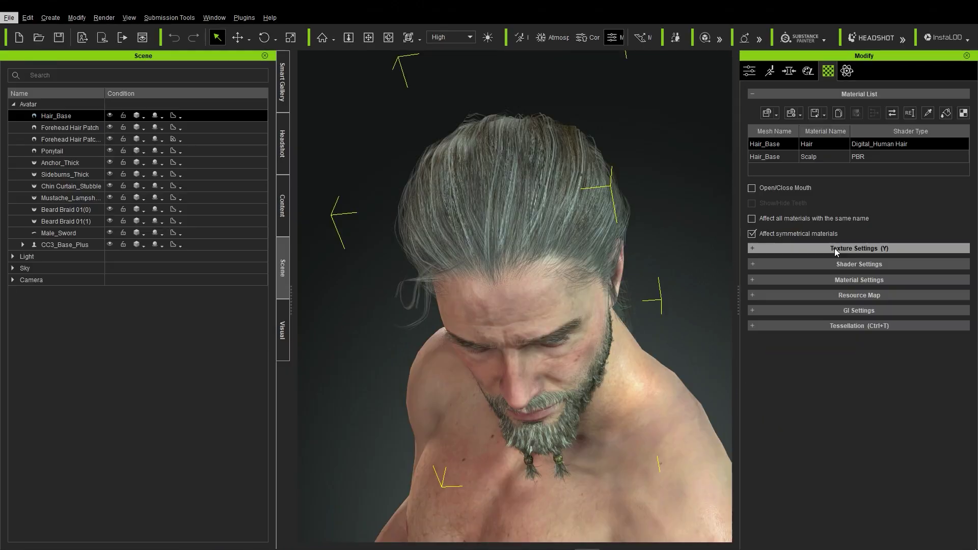
Pick a new Strand Color root color for the Hair material of the grey-haired man's Hair_Base
{"action": "left_click", "coordinate": [834, 249]}
{"action": "scroll", "coordinate": [779, 387], "scroll_direction": "down", "scroll_amount": 2}
{"action": "left_click", "coordinate": [784, 466]}
{"action": "scroll", "coordinate": [784, 458], "scroll_direction": "down", "scroll_amount": 5}
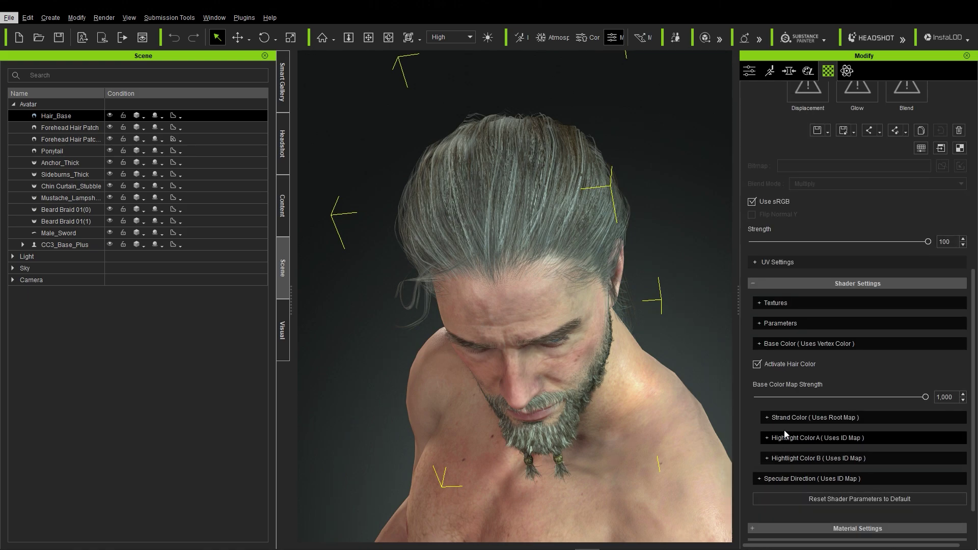
{"action": "left_click", "coordinate": [828, 372]}
{"action": "left_click", "coordinate": [959, 393]}
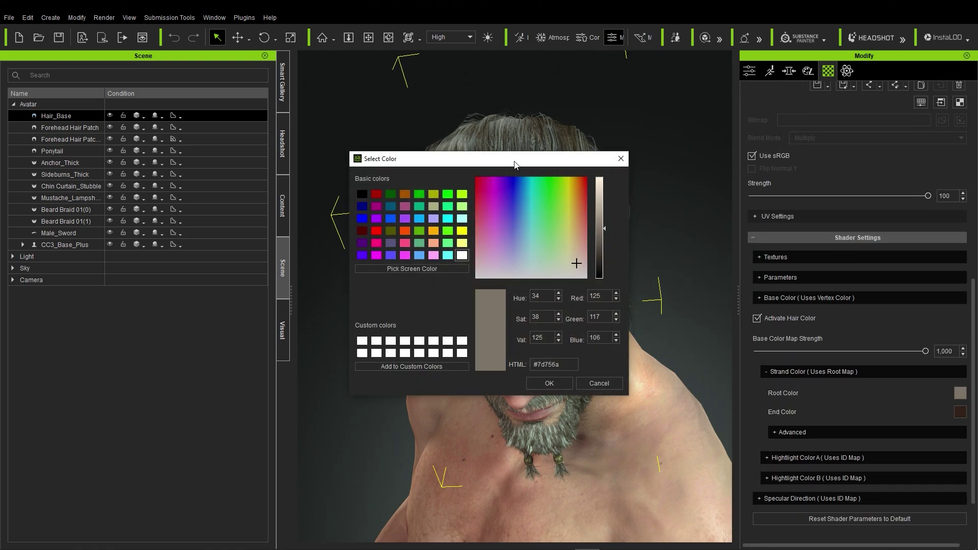
{"action": "left_click_drag", "start_coordinate": [299, 355], "coordinate": [294, 375]}
{"action": "left_click_drag", "start_coordinate": [218, 333], "coordinate": [239, 363]}
{"action": "left_click", "coordinate": [292, 508]}
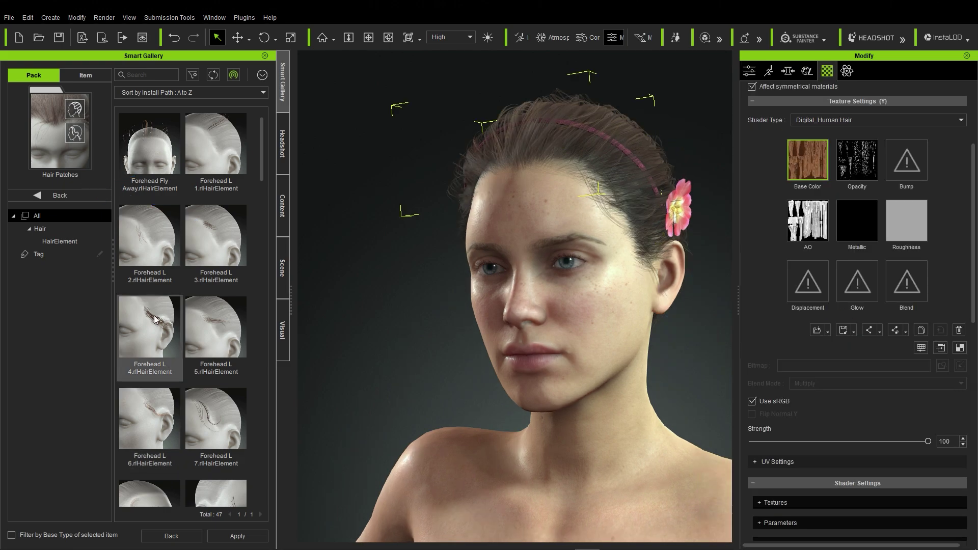
Apply the Forehead L 4 hair element to the woman and add Forehead TR 3 to the grey-haired man
{"action": "double_click", "coordinate": [156, 320]}
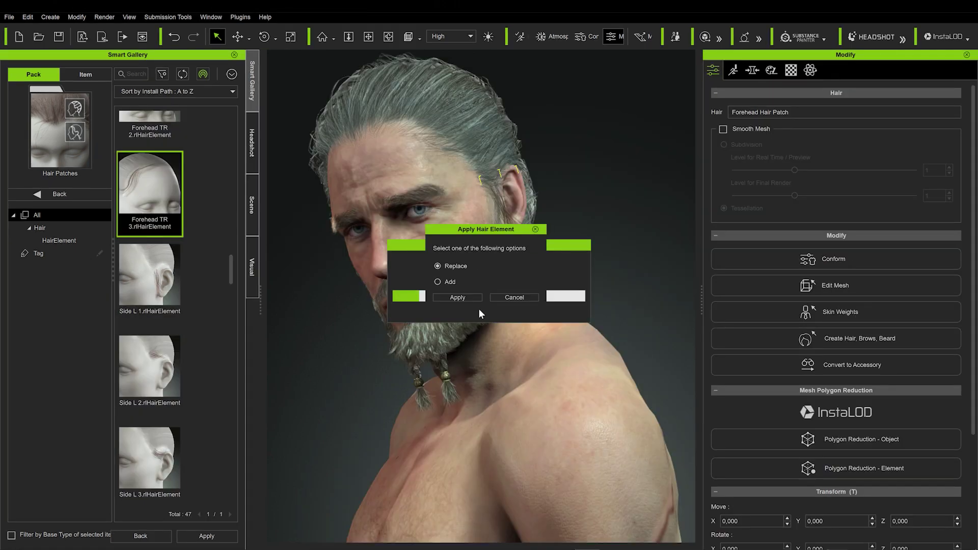
{"action": "left_click", "coordinate": [437, 281]}
{"action": "left_click", "coordinate": [458, 297]}
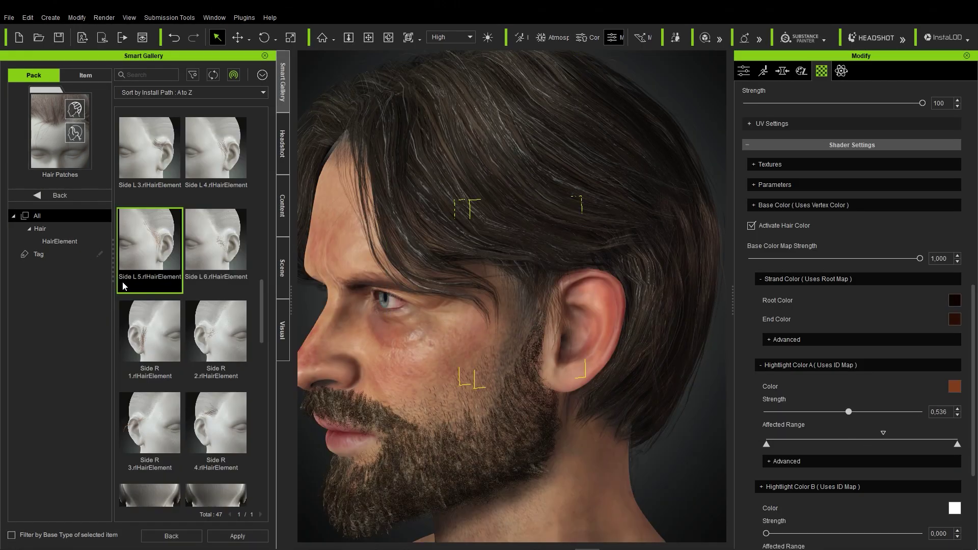
Replace the dark-haired man's side hair patch with Side L 6 and with Side L 5
{"action": "double_click", "coordinate": [215, 252]}
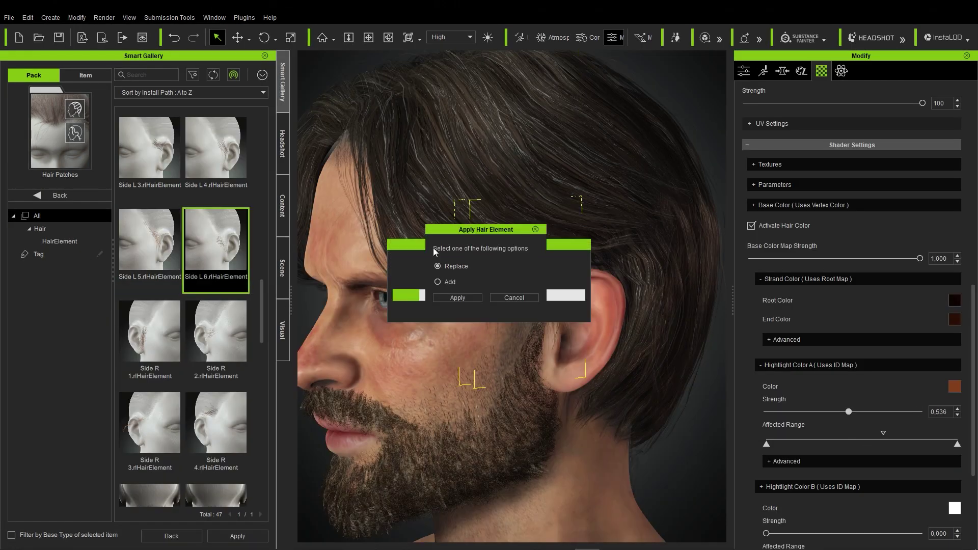
{"action": "left_click", "coordinate": [458, 296]}
{"action": "scroll", "coordinate": [183, 255], "scroll_direction": "up", "scroll_amount": 4}
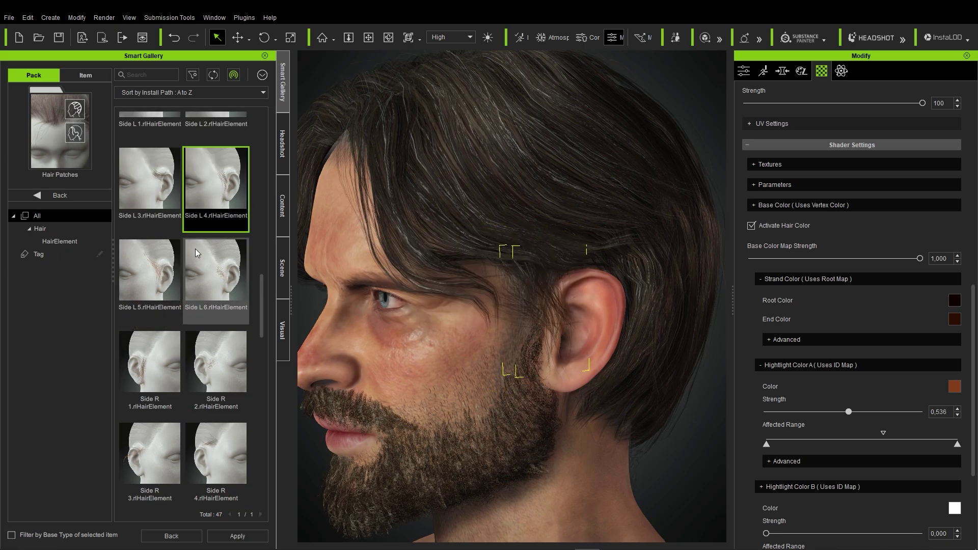
{"action": "double_click", "coordinate": [150, 262]}
{"action": "left_click", "coordinate": [448, 297]}
{"action": "scroll", "coordinate": [129, 308], "scroll_direction": "down", "scroll_amount": 10}
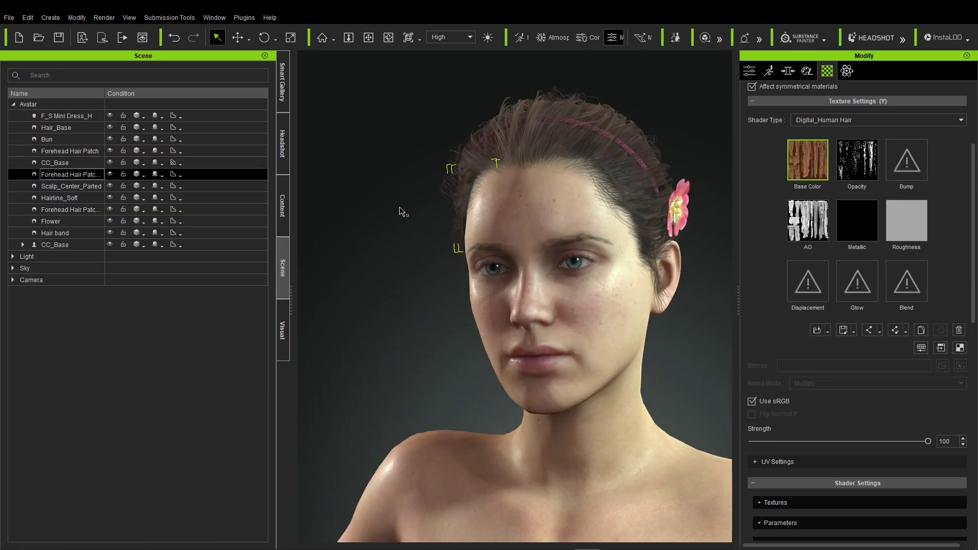
{"action": "right_click_drag", "start_coordinate": [403, 211], "coordinate": [535, 225]}
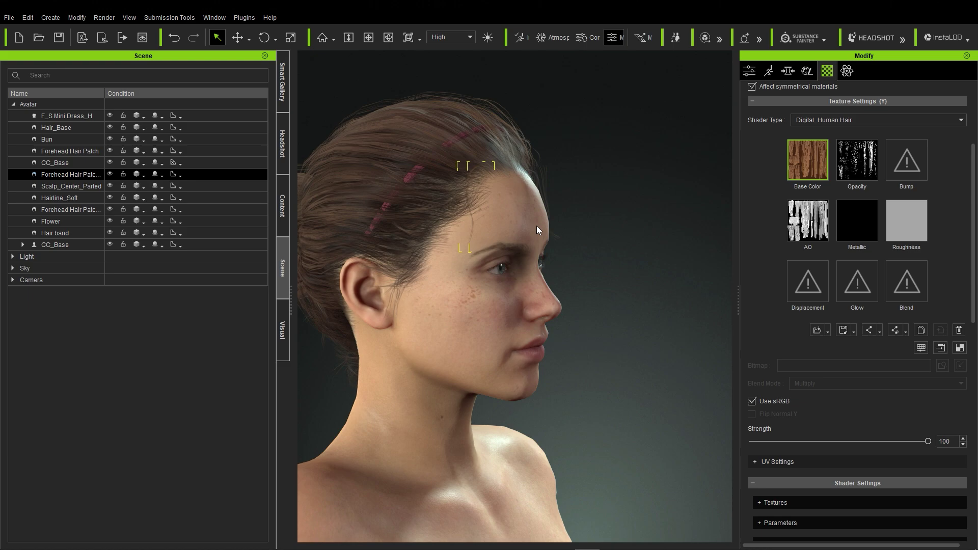
{"action": "key", "text": "w"}
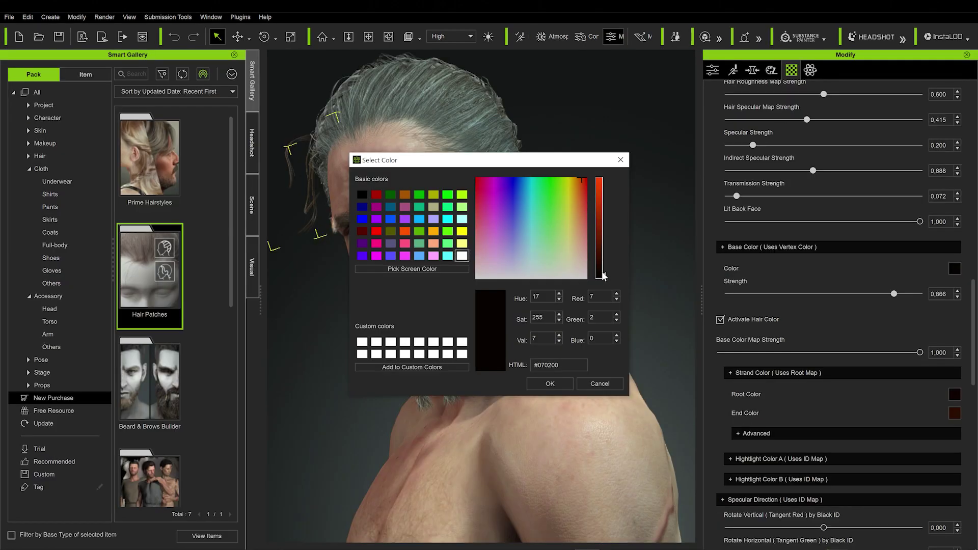
Pick a lighter vertex-based Base Color for the loose front hair patch on the grey-haired man
{"action": "left_click_drag", "start_coordinate": [604, 275], "coordinate": [602, 249]}
{"action": "left_click", "coordinate": [579, 218]}
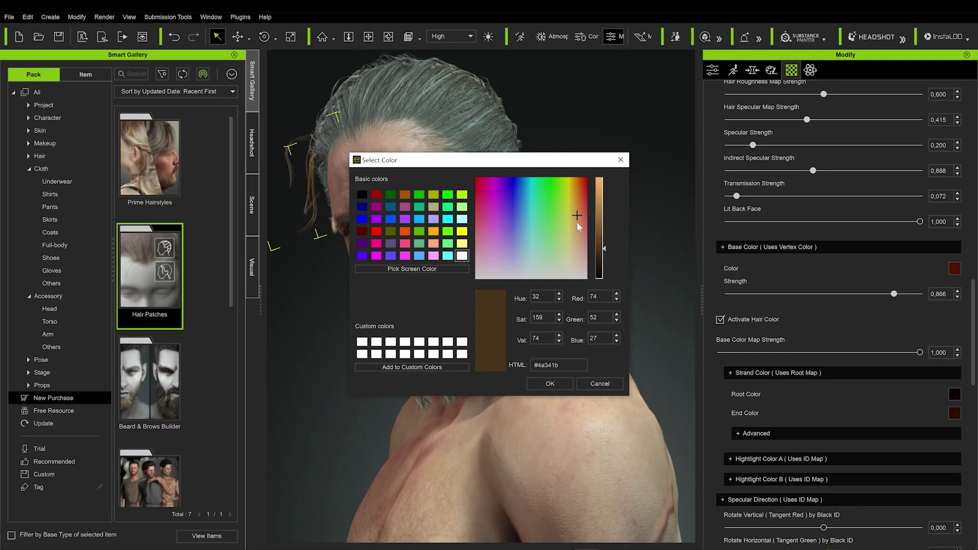
{"action": "left_click_drag", "start_coordinate": [578, 218], "coordinate": [578, 264]}
{"action": "left_click_drag", "start_coordinate": [543, 163], "coordinate": [839, 131]}
{"action": "left_click", "coordinate": [846, 352]}
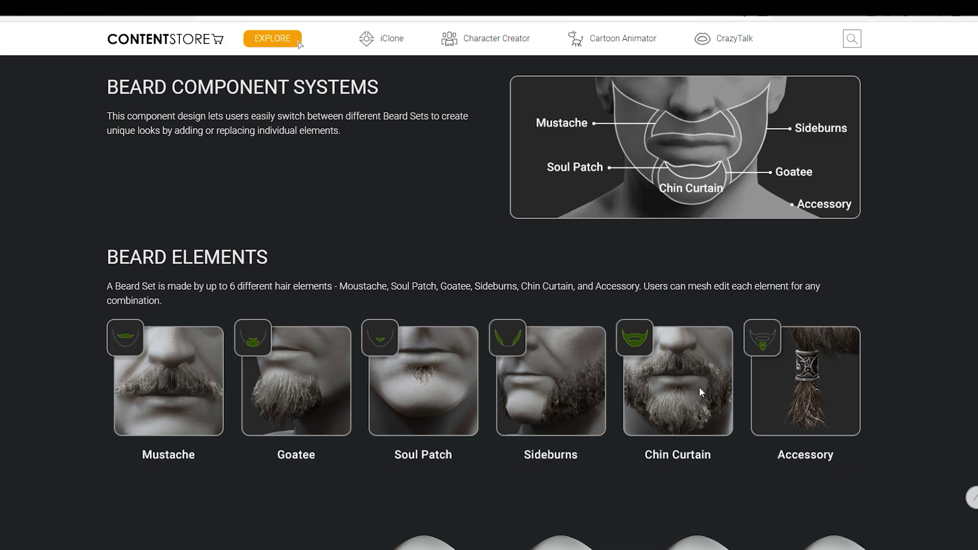
Look through the Content Store pages on beard elements, the Prime Hairstyle lookbook and hair material presets
{"action": "scroll", "coordinate": [698, 387], "scroll_direction": "up", "scroll_amount": 15}
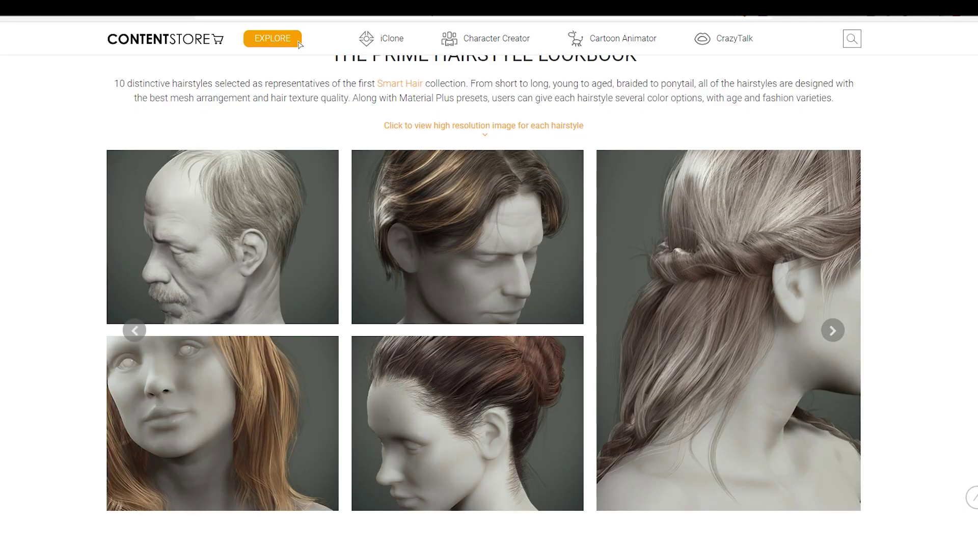
{"action": "scroll", "coordinate": [972, 291], "scroll_direction": "down", "scroll_amount": 10}
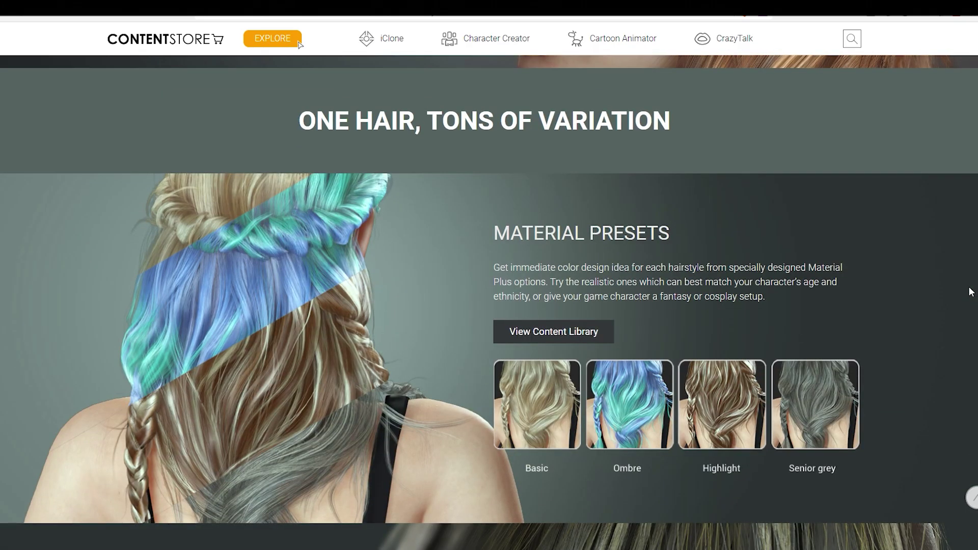
{"action": "scroll", "coordinate": [970, 291], "scroll_direction": "up", "scroll_amount": 8}
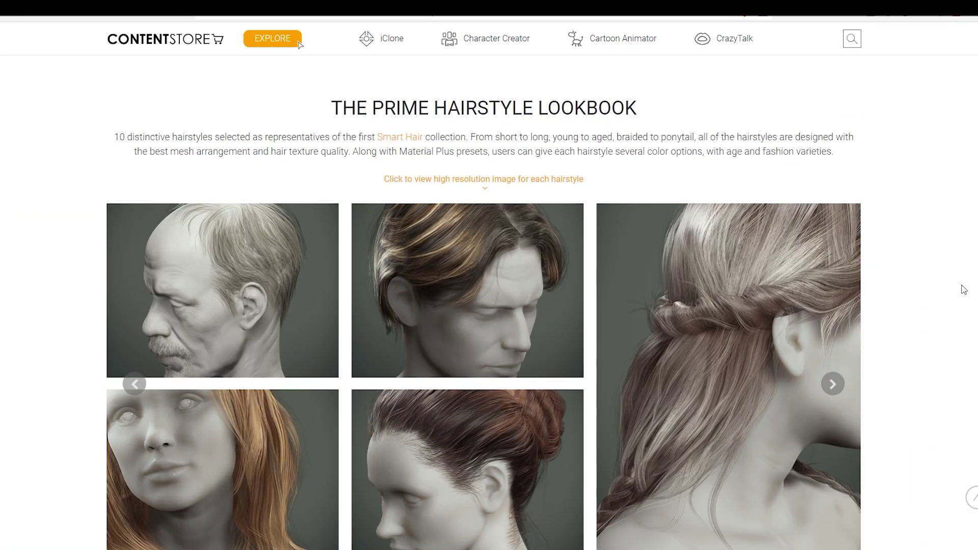
{"action": "scroll", "coordinate": [963, 288], "scroll_direction": "up", "scroll_amount": 8}
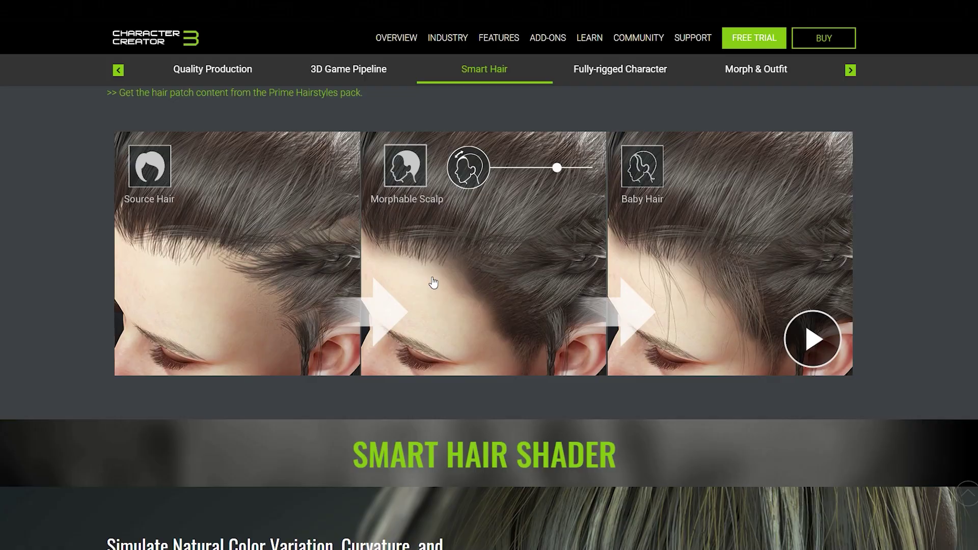
Examine the Smart Hair shader features on the Character Creator 3 site and the tutorial videos on Reallusion's YouTube channel
{"action": "scroll", "coordinate": [433, 281], "scroll_direction": "down", "scroll_amount": 10}
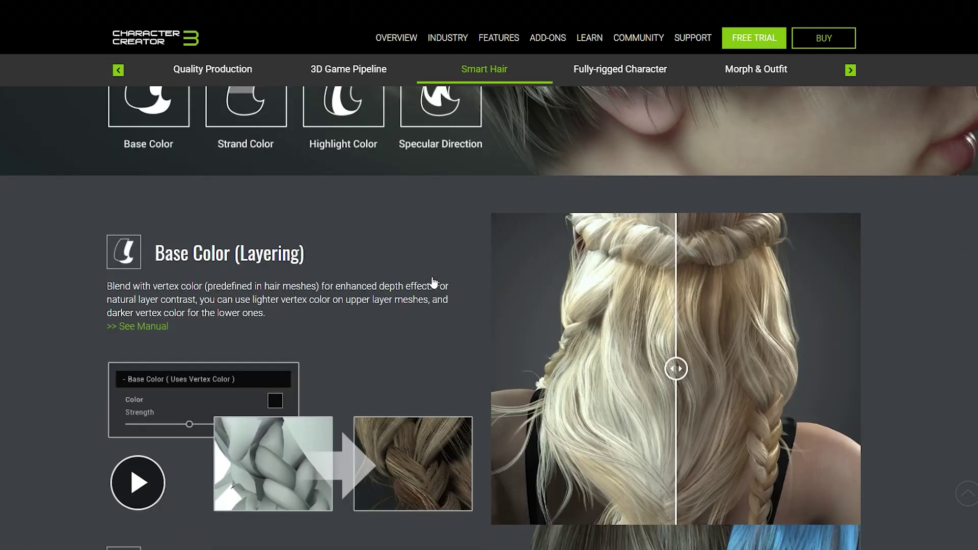
{"action": "scroll", "coordinate": [434, 282], "scroll_direction": "down", "scroll_amount": 1}
{"action": "left_click_drag", "start_coordinate": [676, 317], "coordinate": [927, 316]}
{"action": "scroll", "coordinate": [927, 316], "scroll_direction": "down", "scroll_amount": 16}
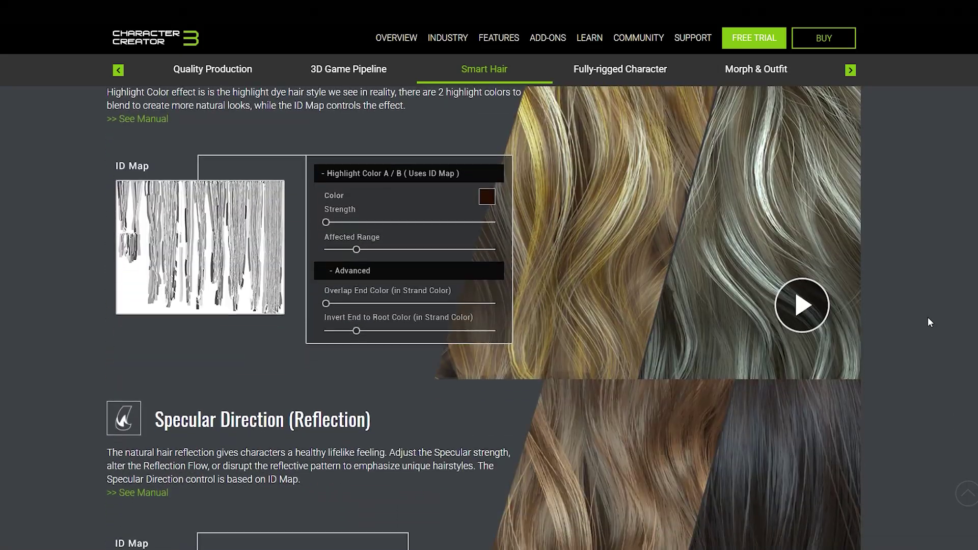
{"action": "scroll", "coordinate": [928, 318], "scroll_direction": "down", "scroll_amount": 15}
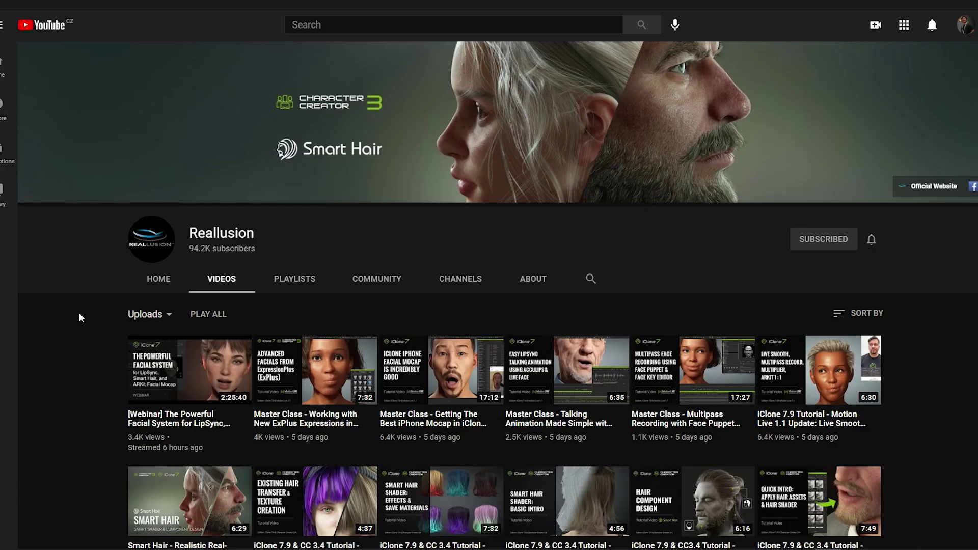
{"action": "scroll", "coordinate": [78, 317], "scroll_direction": "down", "scroll_amount": 3}
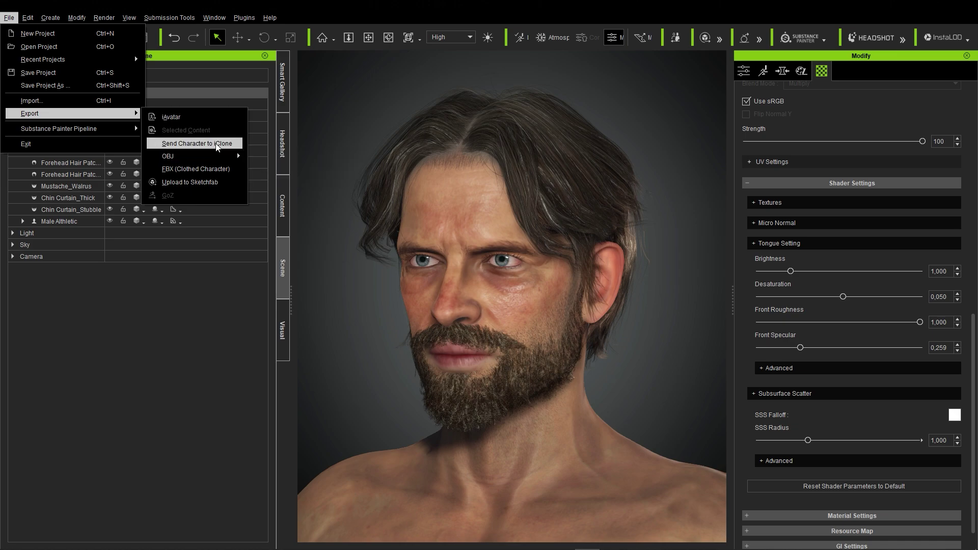
Open the FBX (Clothed Character) export for the dark-haired bearded man
{"action": "left_click", "coordinate": [204, 169]}
{"action": "left_click", "coordinate": [328, 57]}
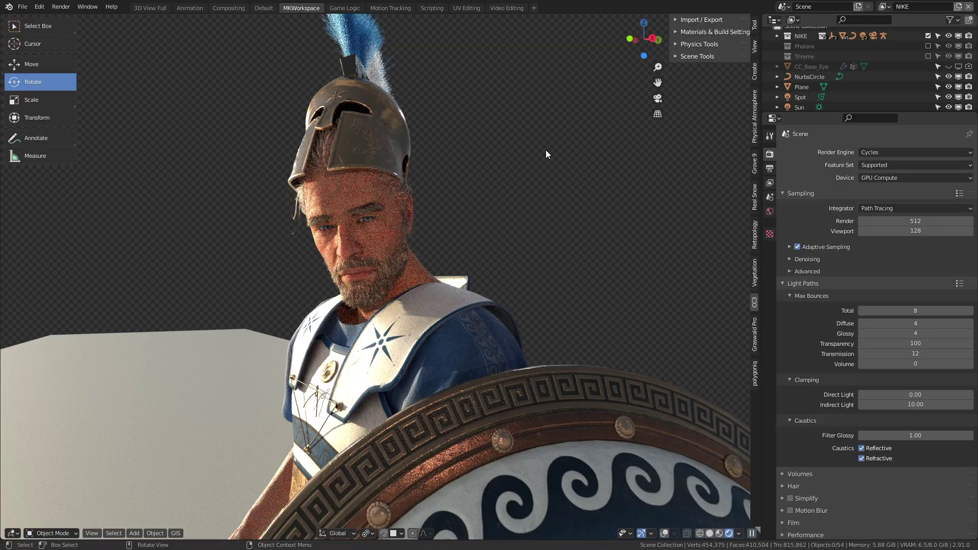
{"action": "middle_click_drag", "start_coordinate": [546, 150], "coordinate": [476, 140]}
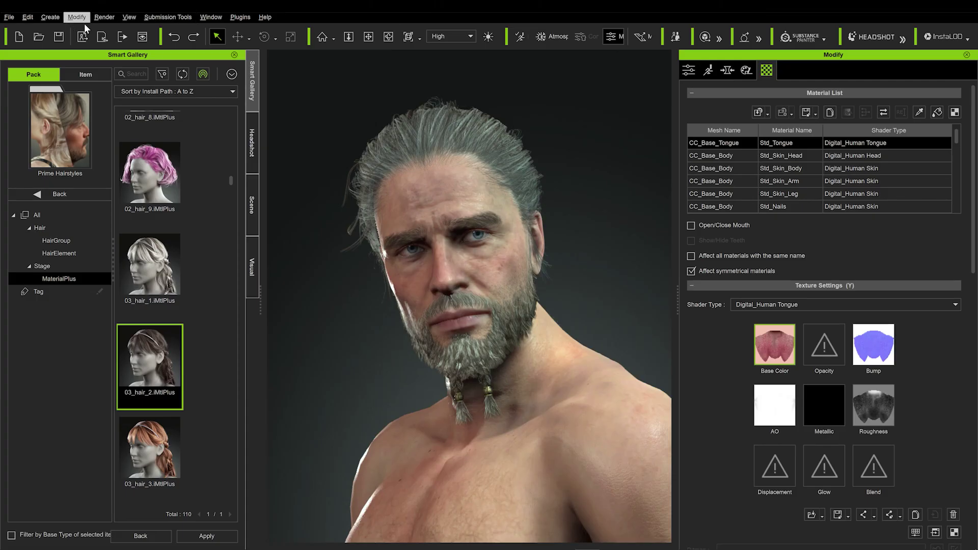
Open the export options for the grey-haired man with the braided beard
{"action": "left_click", "coordinate": [9, 17]}
{"action": "mouse_move", "coordinate": [41, 112]}
{"action": "left_click", "coordinate": [331, 56]}
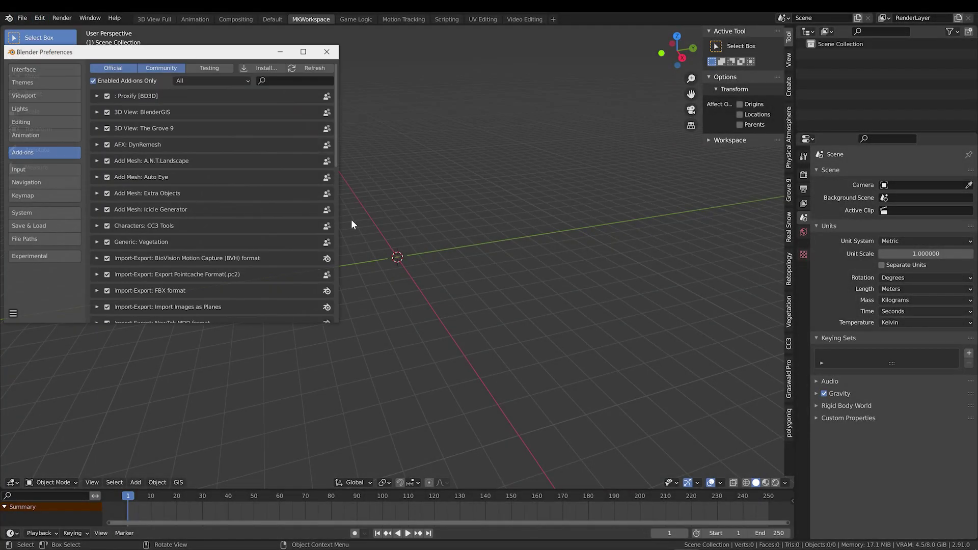
Search Blender's enabled add-ons for "cc3" and expand the Characters: CC3 Tools entry
{"action": "type", "text": "cc3"}
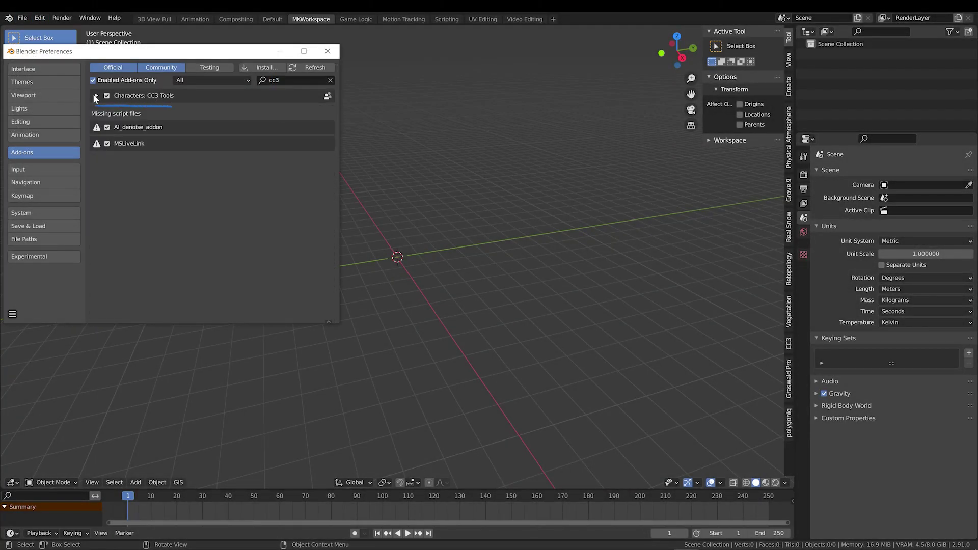
{"action": "left_click", "coordinate": [96, 96]}
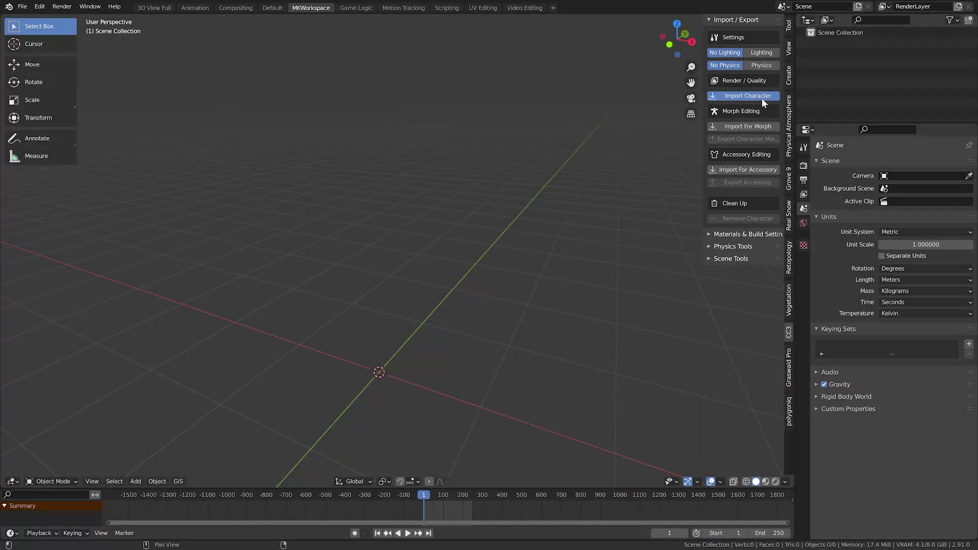
Import the character file penelope_hair.Fbx from the CC characters folder with CC3 Tools
{"action": "left_click", "coordinate": [762, 98]}
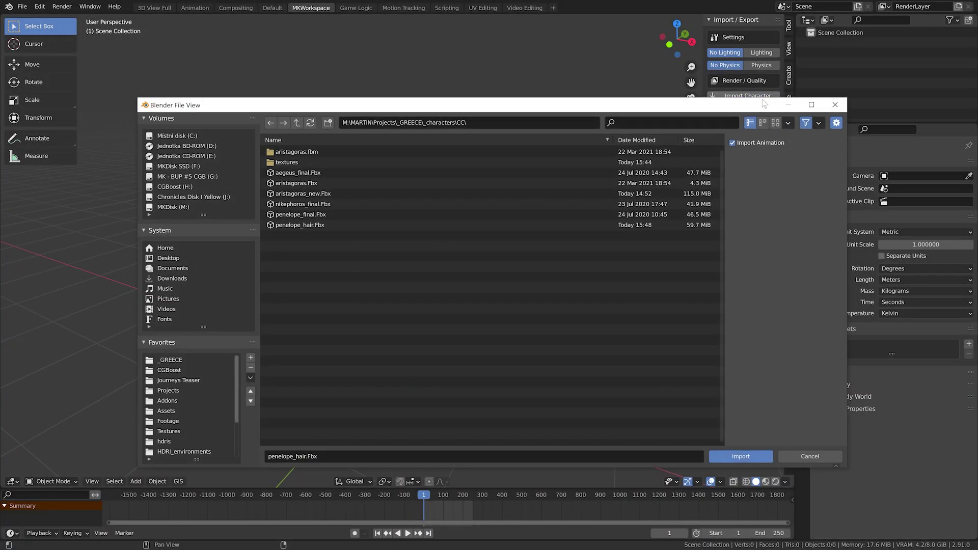
{"action": "double_click", "coordinate": [296, 224]}
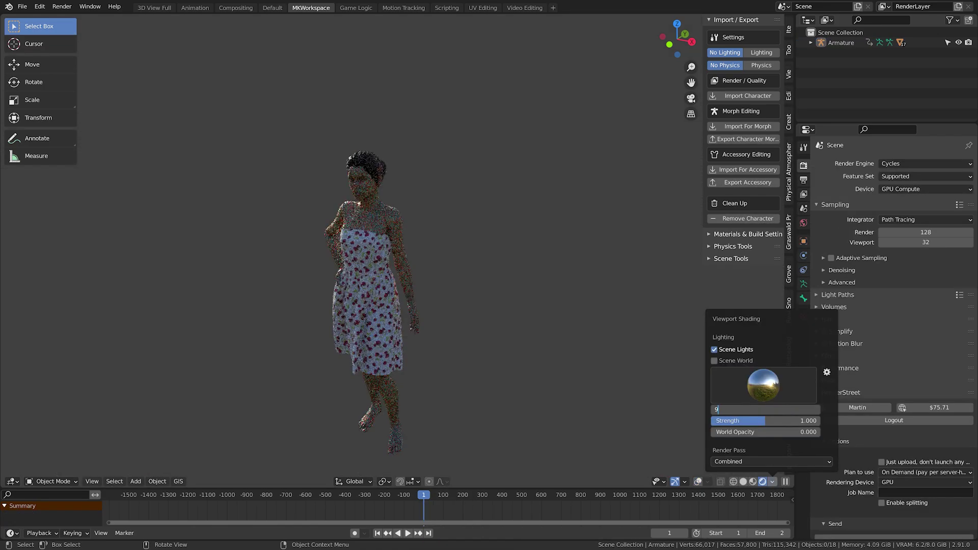
Set the viewport's environment lighting rotation to 90° and expand the Light Paths render settings
{"action": "type", "text": "0"}
{"action": "key", "text": "Return"}
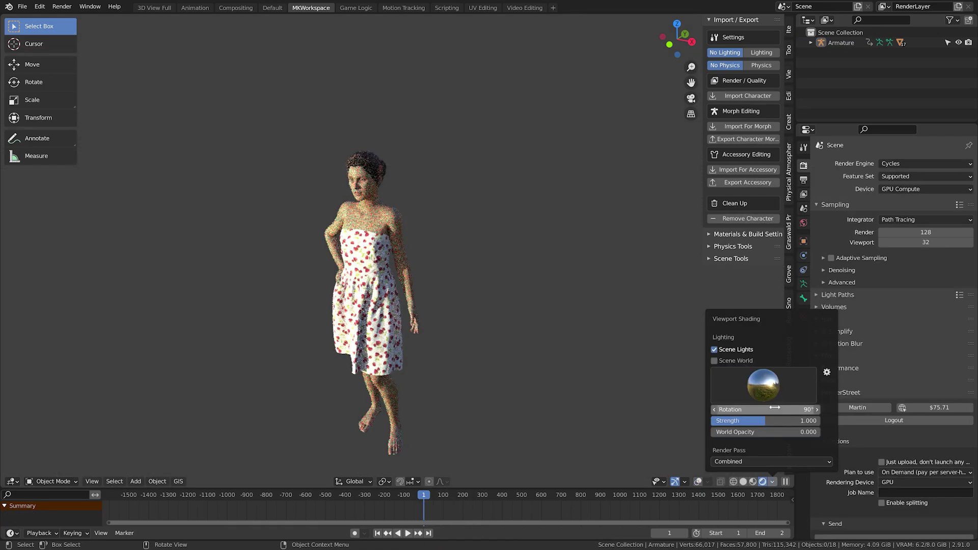
{"action": "key", "text": "Return"}
{"action": "scroll", "coordinate": [443, 247], "scroll_direction": "up", "scroll_amount": 5}
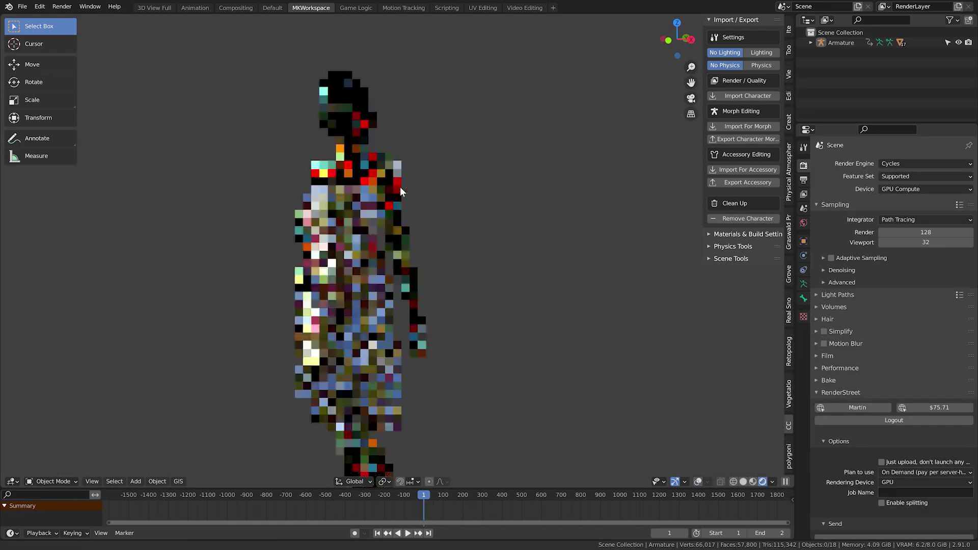
{"action": "left_click", "coordinate": [838, 294]}
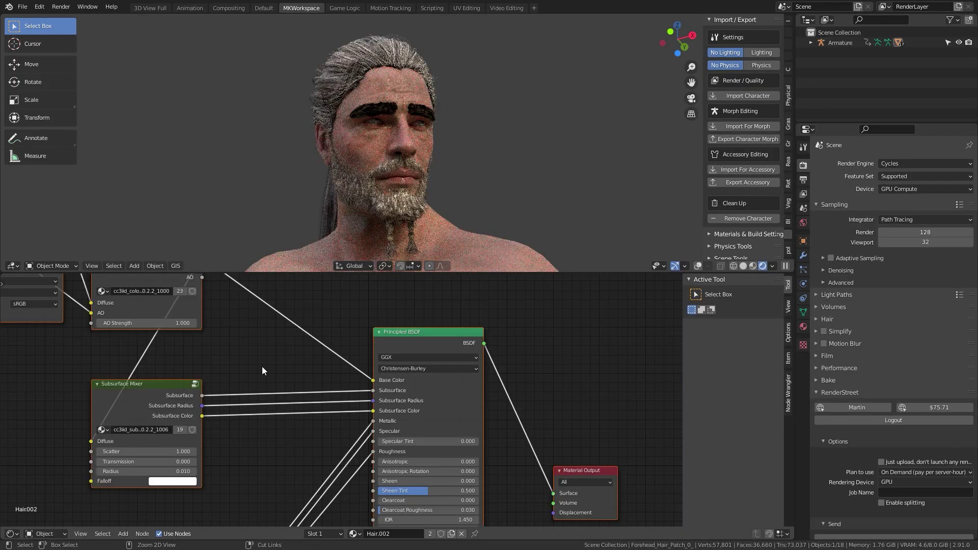
Disconnect the Subsurface Mixer outputs from the Principled BSDF in the grey-haired man's hair and beard materials
{"action": "right_click_drag", "start_coordinate": [249, 373], "coordinate": [255, 455], "text": "ctrl"}
{"action": "left_click", "coordinate": [307, 121]}
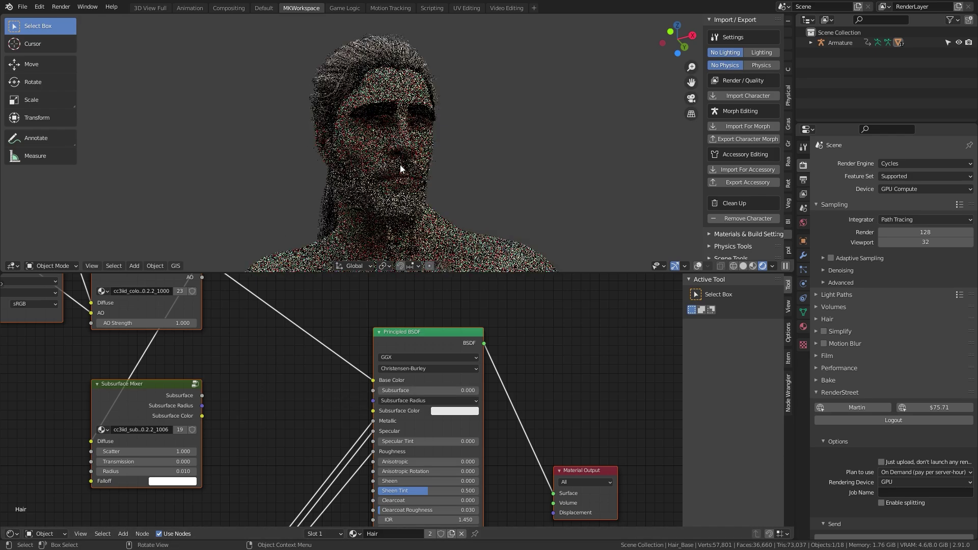
{"action": "left_click", "coordinate": [374, 203]}
{"action": "right_click_drag", "start_coordinate": [273, 375], "coordinate": [277, 472], "text": "ctrl"}
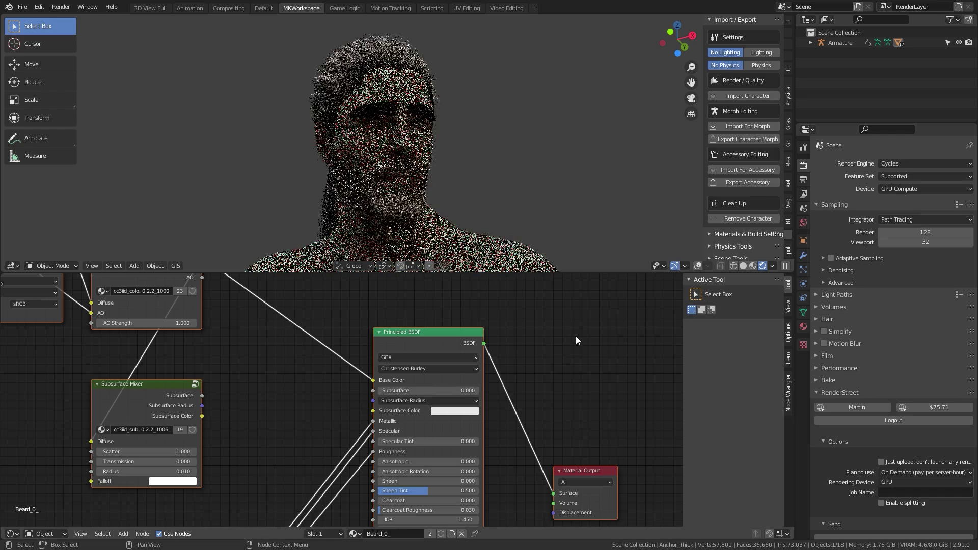
{"action": "left_click", "coordinate": [803, 326]}
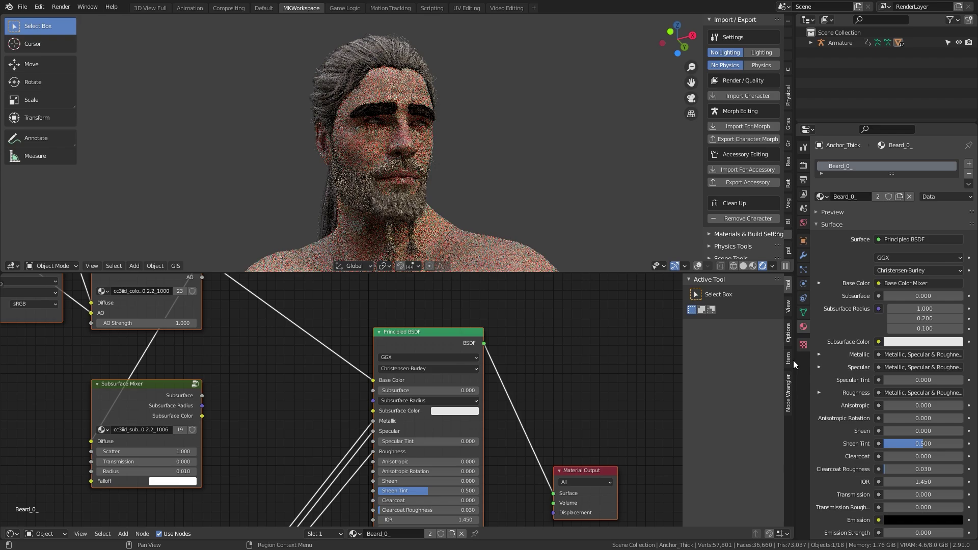
{"action": "left_click", "coordinate": [386, 168]}
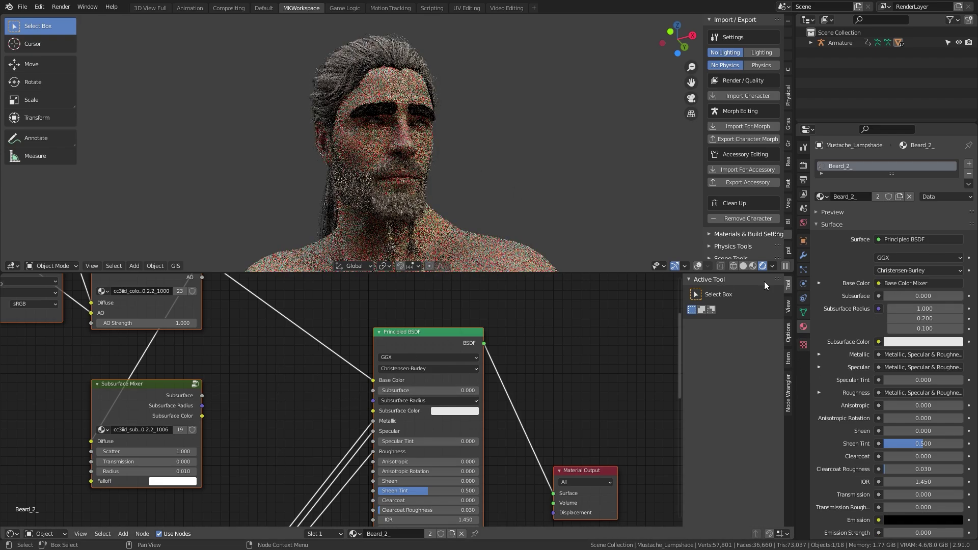
Set the transparency bounces in the Cycles Light Paths settings to 80
{"action": "left_click", "coordinate": [802, 166]}
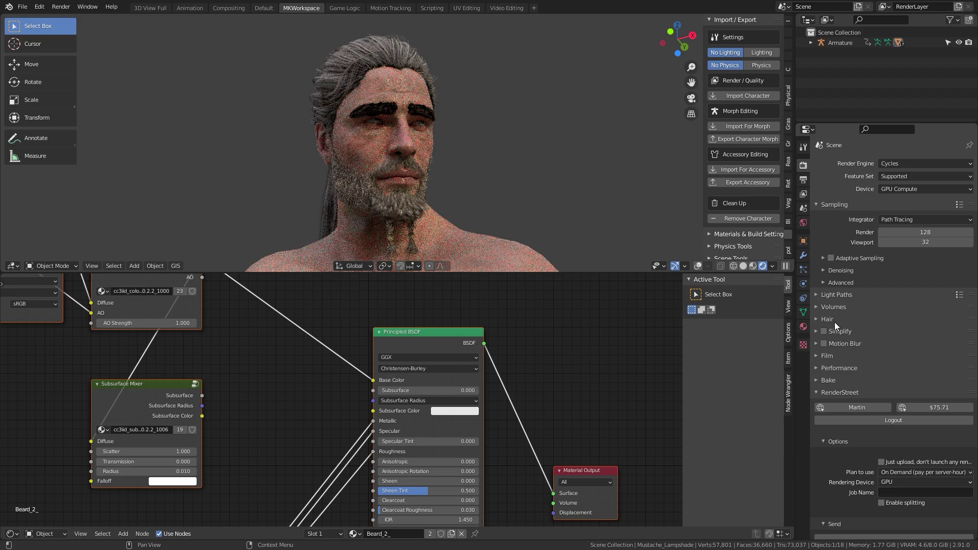
{"action": "left_click", "coordinate": [837, 293]}
{"action": "left_click", "coordinate": [908, 352]}
{"action": "type", "text": "80"}
{"action": "key", "text": "Return"}
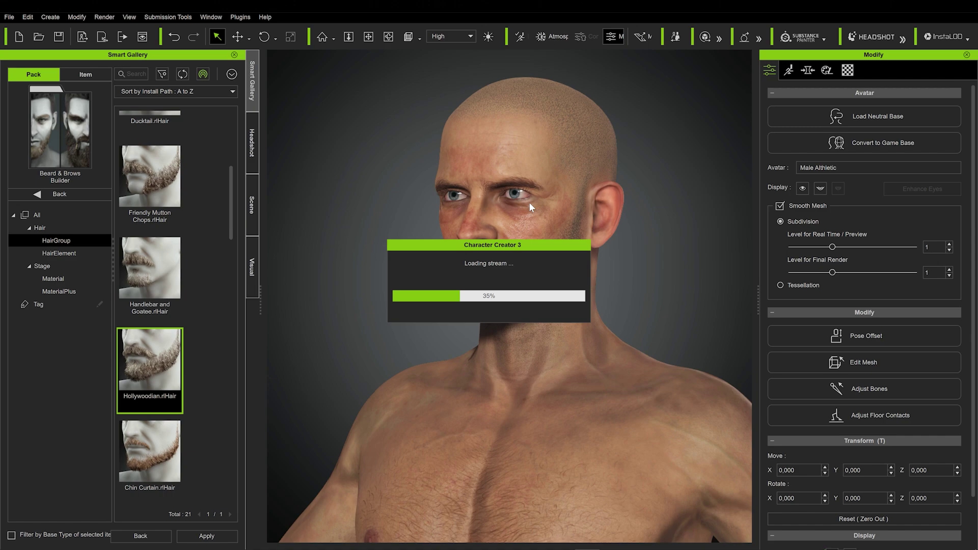
Apply the Fine material from the Beard & Brows Builder pack to the man's Hollywoodian beard
{"action": "left_click", "coordinate": [53, 279]}
{"action": "left_click_drag", "start_coordinate": [150, 325], "coordinate": [527, 290]}
{"action": "left_click", "coordinate": [436, 290]}
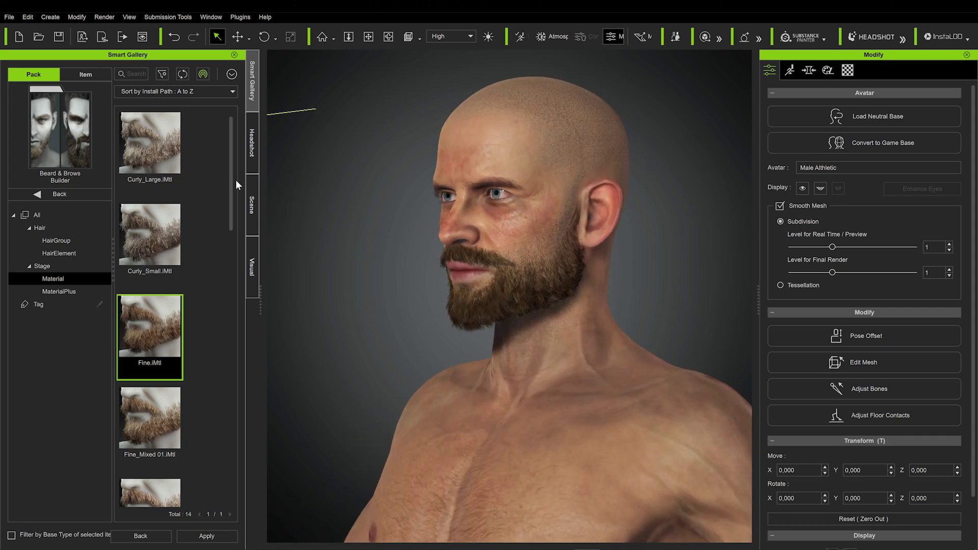
Apply the Tip Gray material to the beard, including material settings, shader textures and shader parameters
{"action": "scroll", "coordinate": [235, 179], "scroll_direction": "down", "scroll_amount": 5}
{"action": "left_click_drag", "start_coordinate": [149, 344], "coordinate": [515, 296]}
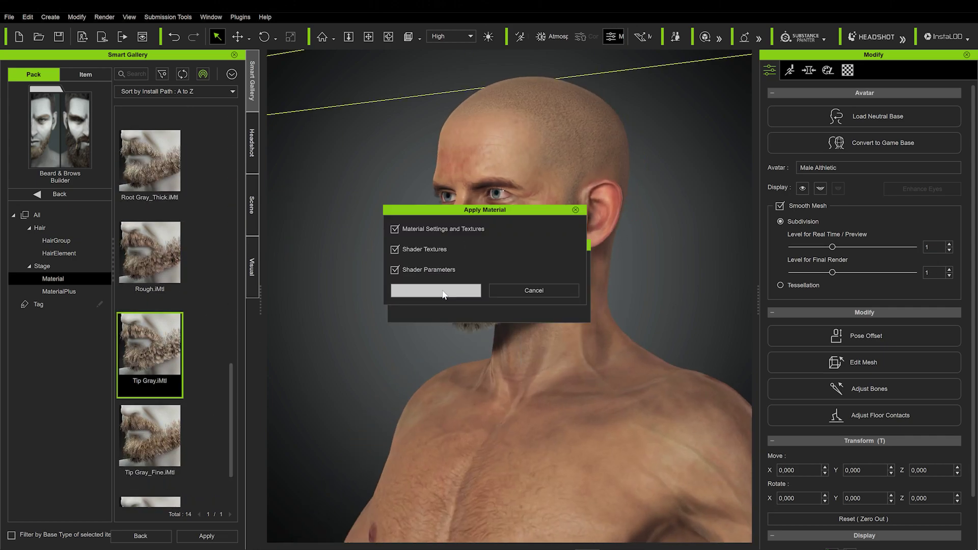
Add the Beard Braid 01 hair element to the man's beard
{"action": "left_click", "coordinate": [58, 291]}
{"action": "left_click", "coordinate": [59, 254]}
{"action": "left_click_drag", "start_coordinate": [149, 143], "coordinate": [381, 265]}
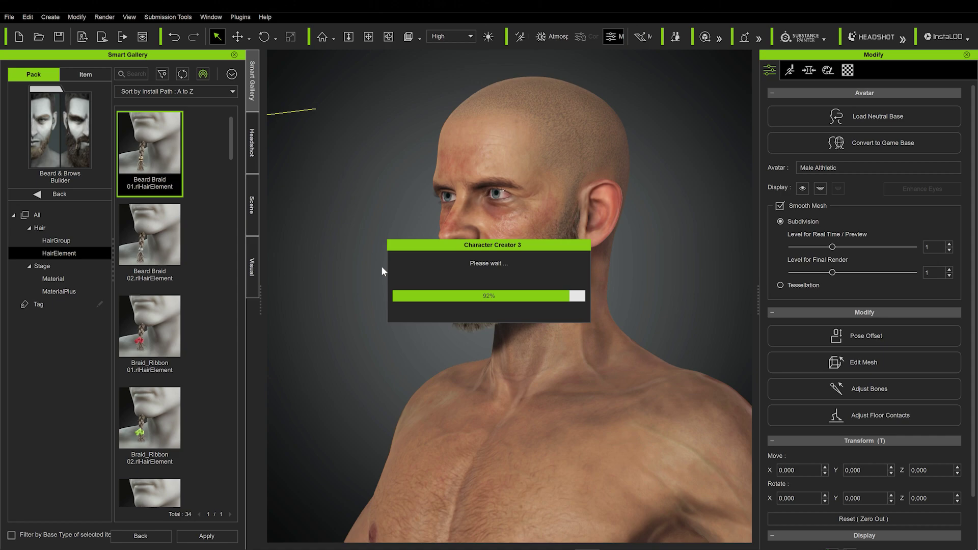
Add the Male_Angled eyebrows hair group to the bearded man
{"action": "scroll", "coordinate": [235, 163], "scroll_direction": "down", "scroll_amount": 1}
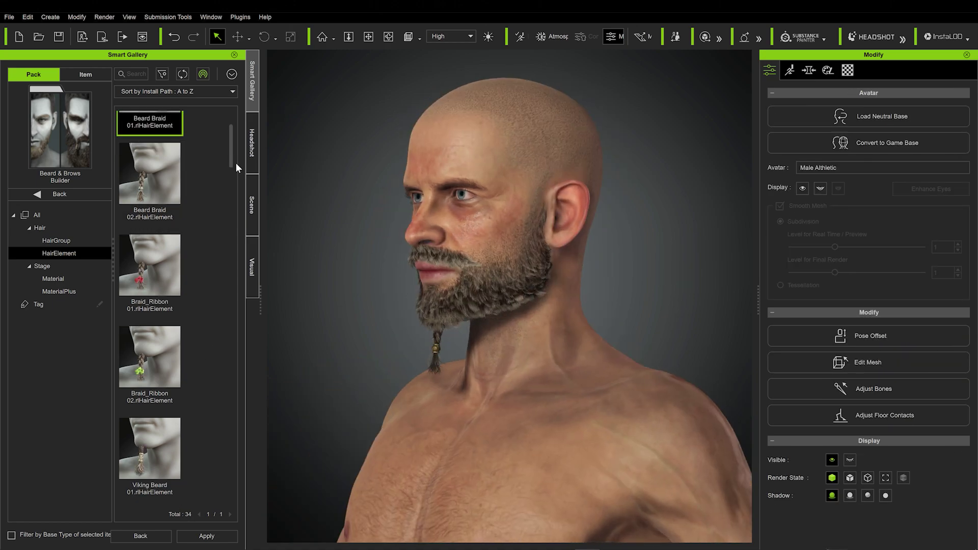
{"action": "left_click_drag", "start_coordinate": [236, 163], "coordinate": [237, 292]}
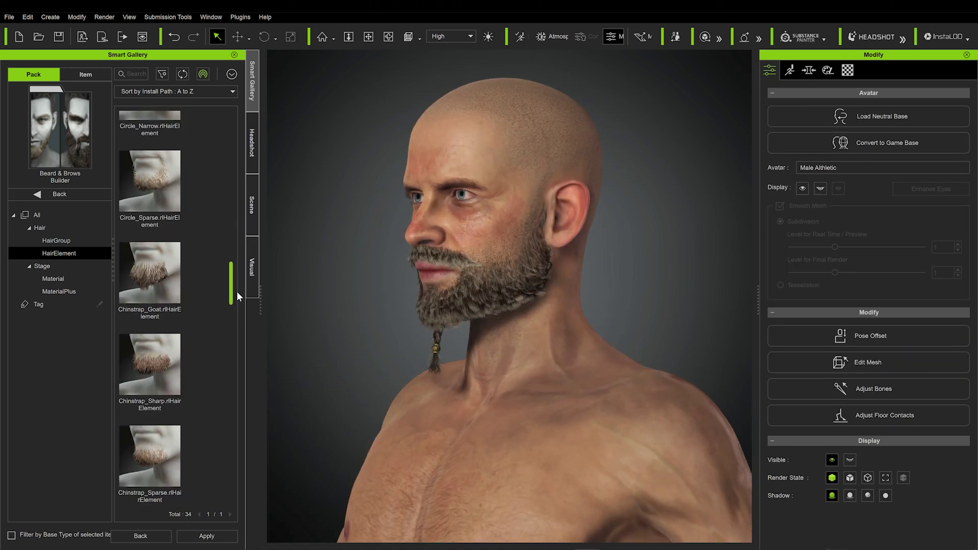
{"action": "left_click_drag", "start_coordinate": [149, 412], "coordinate": [389, 341]}
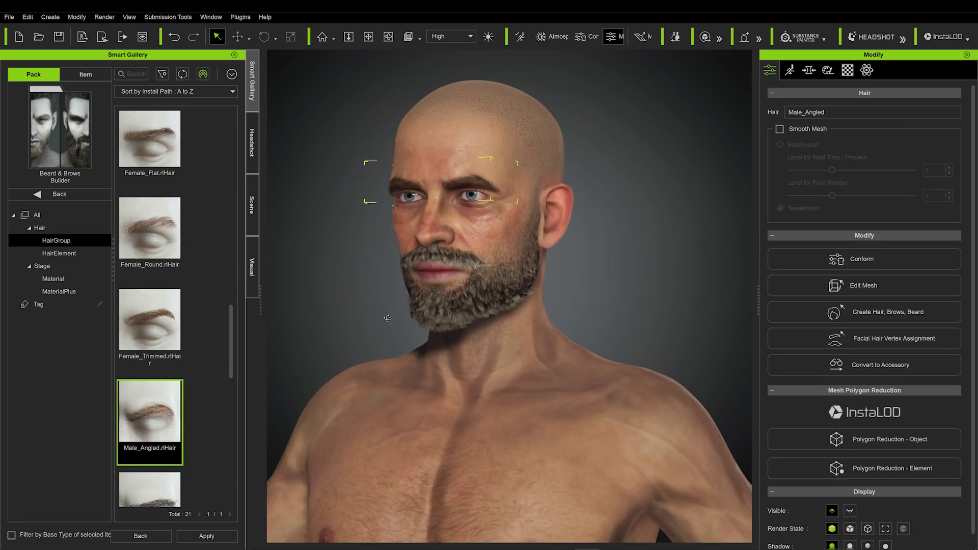
Filter the MaterialPlus presets by "angled" and apply Male_Angled_B to the man's eyebrows
{"action": "left_click", "coordinate": [77, 290]}
{"action": "left_click_drag", "start_coordinate": [231, 133], "coordinate": [233, 206]}
{"action": "left_click_drag", "start_coordinate": [150, 252], "coordinate": [442, 193]}
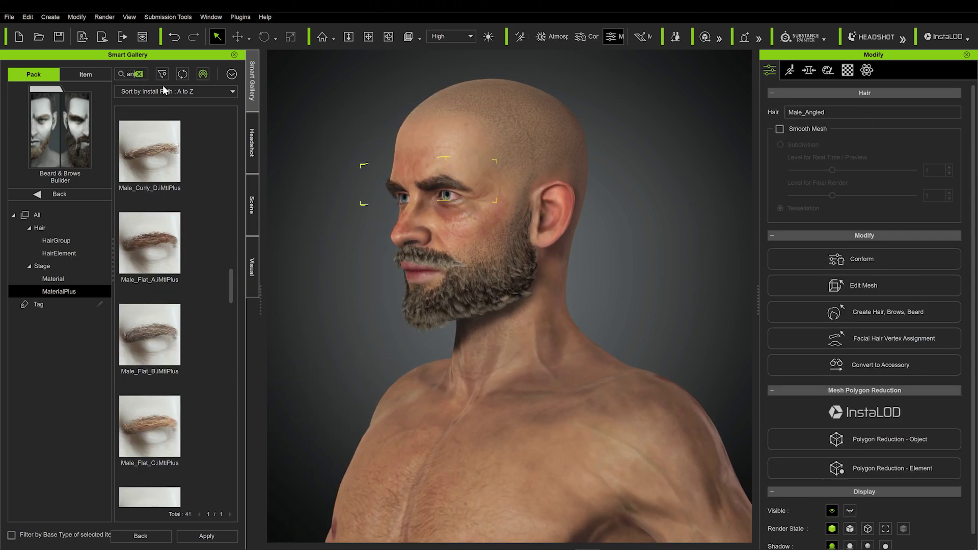
{"action": "type", "text": "gled"}
{"action": "left_click_drag", "start_coordinate": [150, 239], "coordinate": [440, 181]}
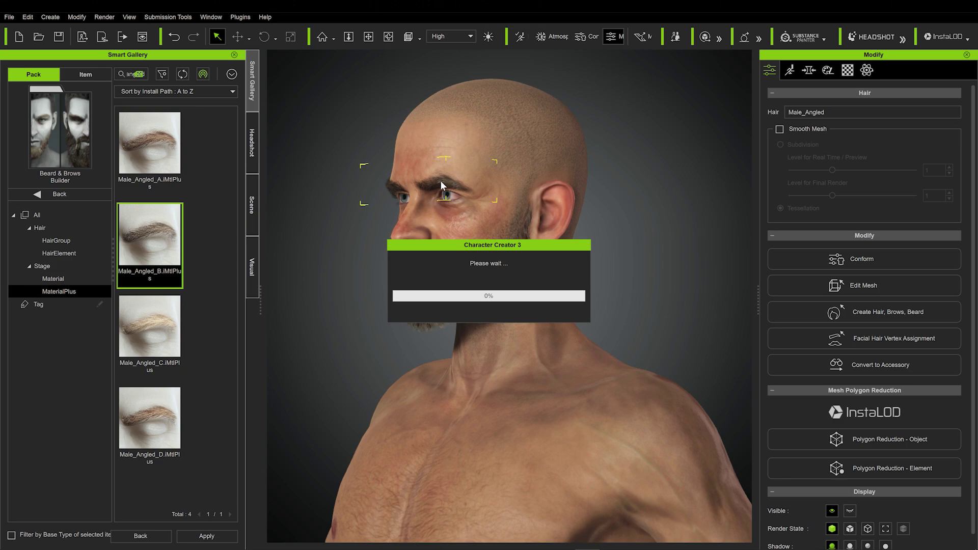
Widen the material settings and open the End Color of the hair shader's strand colors for editing
{"action": "scroll", "coordinate": [808, 374], "scroll_direction": "down", "scroll_amount": 3}
{"action": "left_click_drag", "start_coordinate": [758, 300], "coordinate": [702, 300]}
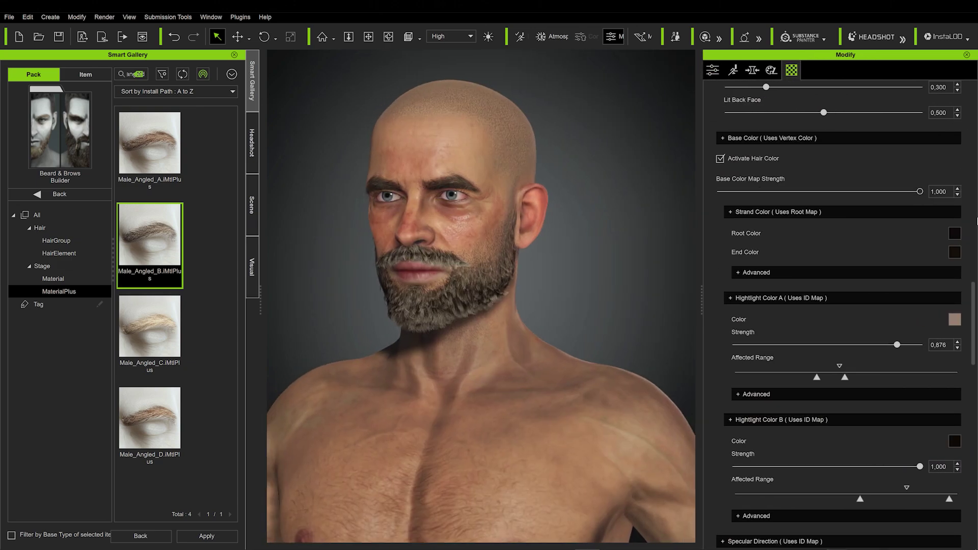
{"action": "left_click", "coordinate": [954, 252]}
{"action": "left_click_drag", "start_coordinate": [584, 160], "coordinate": [900, 161]}
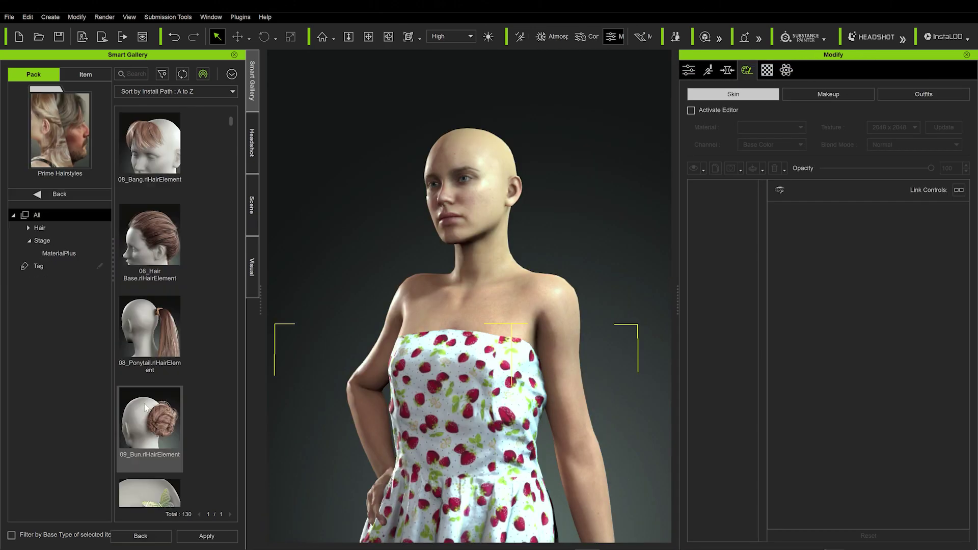
Add the 08_Bang, 08_Hair Base and 08_Ponytail hair elements to the woman in the strawberry dress
{"action": "double_click", "coordinate": [147, 139]}
{"action": "double_click", "coordinate": [153, 227]}
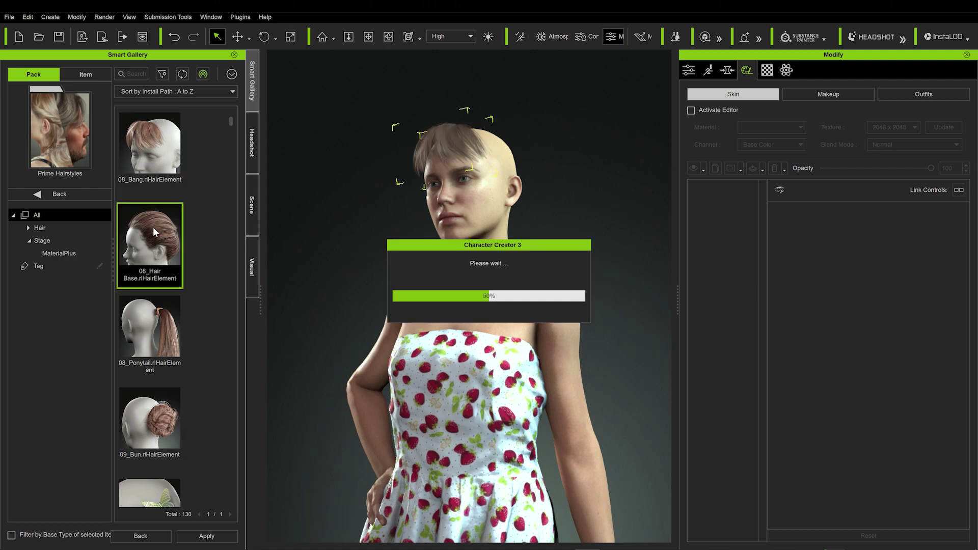
{"action": "double_click", "coordinate": [151, 321]}
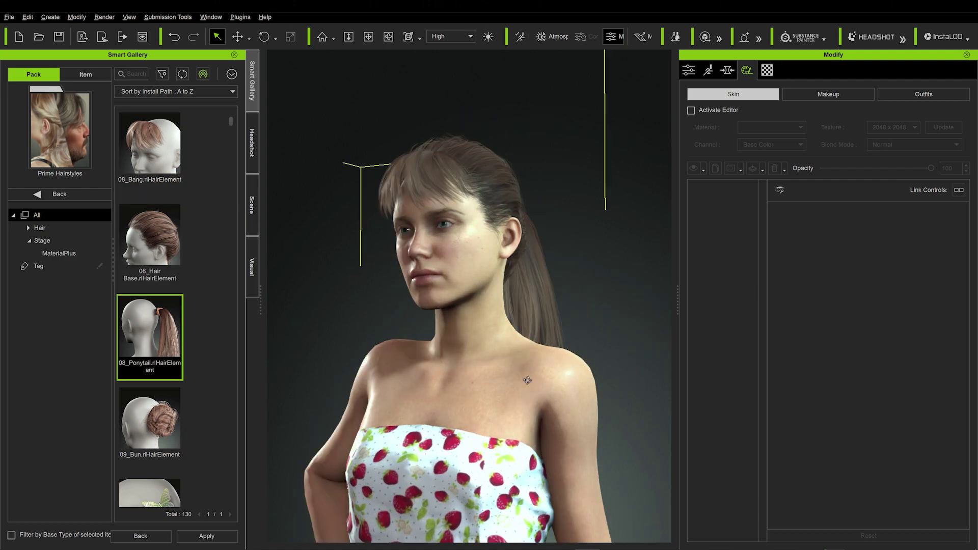
Add the Flower element to the woman's hair and replace it with the Hair band element
{"action": "left_click", "coordinate": [56, 227]}
{"action": "scroll", "coordinate": [227, 222], "scroll_direction": "down", "scroll_amount": 3}
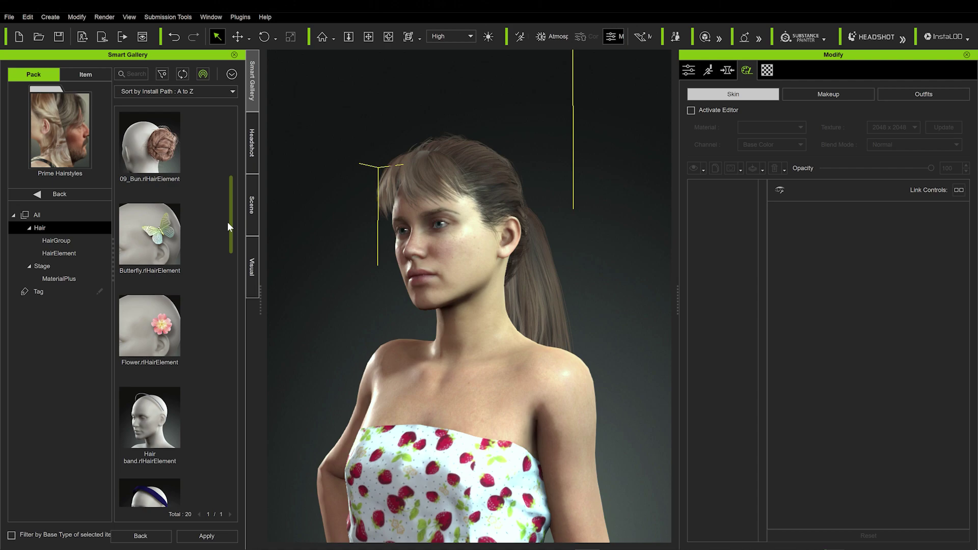
{"action": "scroll", "coordinate": [170, 332], "scroll_direction": "down", "scroll_amount": 2}
{"action": "double_click", "coordinate": [151, 311]}
{"action": "left_click", "coordinate": [451, 299]}
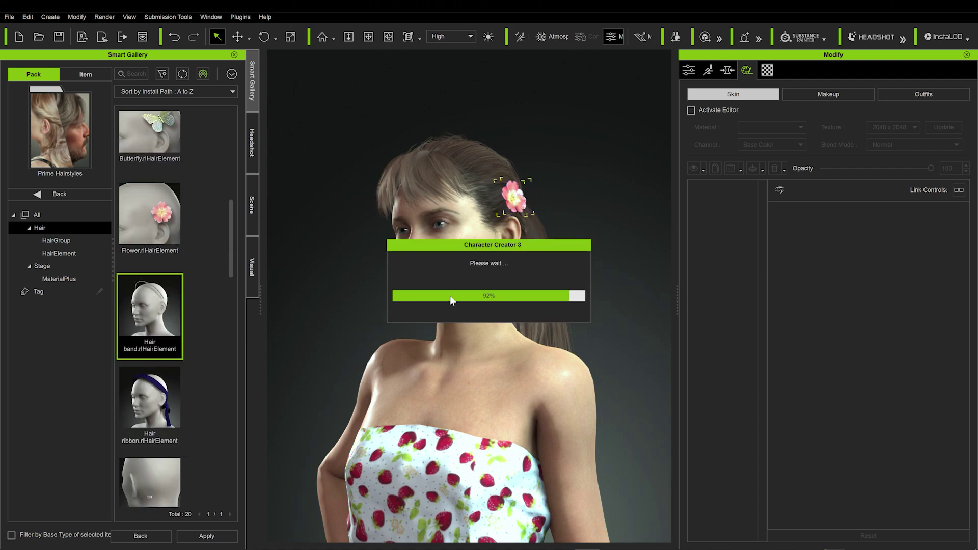
Apply the 03_Cute braid long hair hairstyle to the woman
{"action": "scroll", "coordinate": [146, 405], "scroll_direction": "up", "scroll_amount": 5}
{"action": "double_click", "coordinate": [150, 234]}
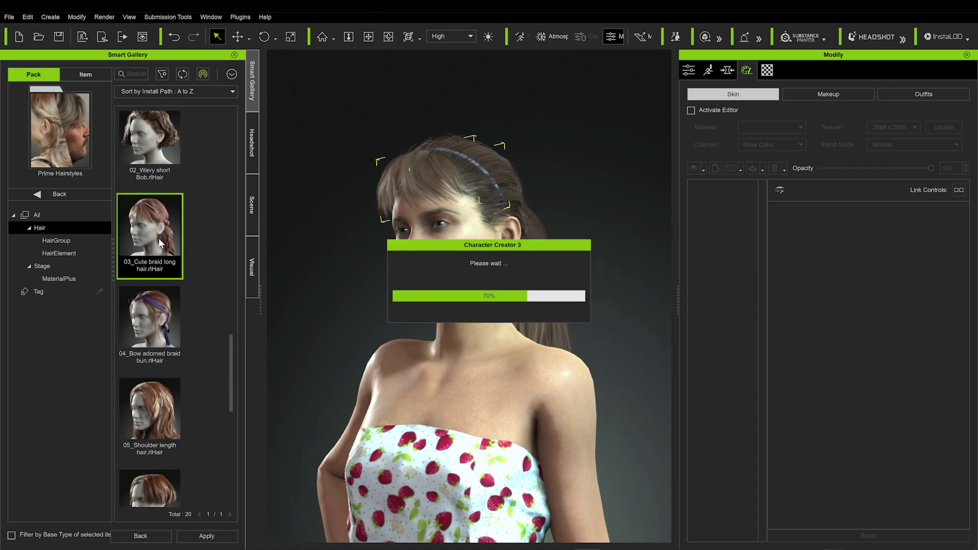
{"action": "scroll", "coordinate": [200, 362], "scroll_direction": "down", "scroll_amount": 3}
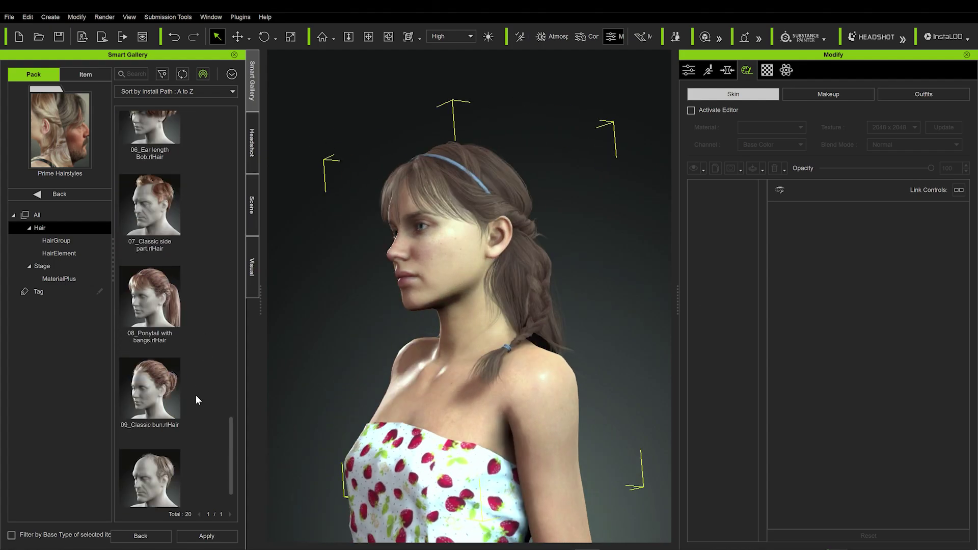
Add the Flower hair element to the woman's braided hairstyle
{"action": "left_click", "coordinate": [59, 254]}
{"action": "scroll", "coordinate": [213, 373], "scroll_direction": "down", "scroll_amount": 5}
{"action": "scroll", "coordinate": [152, 316], "scroll_direction": "up", "scroll_amount": 1}
{"action": "double_click", "coordinate": [150, 313]}
{"action": "scroll", "coordinate": [156, 336], "scroll_direction": "down", "scroll_amount": 3}
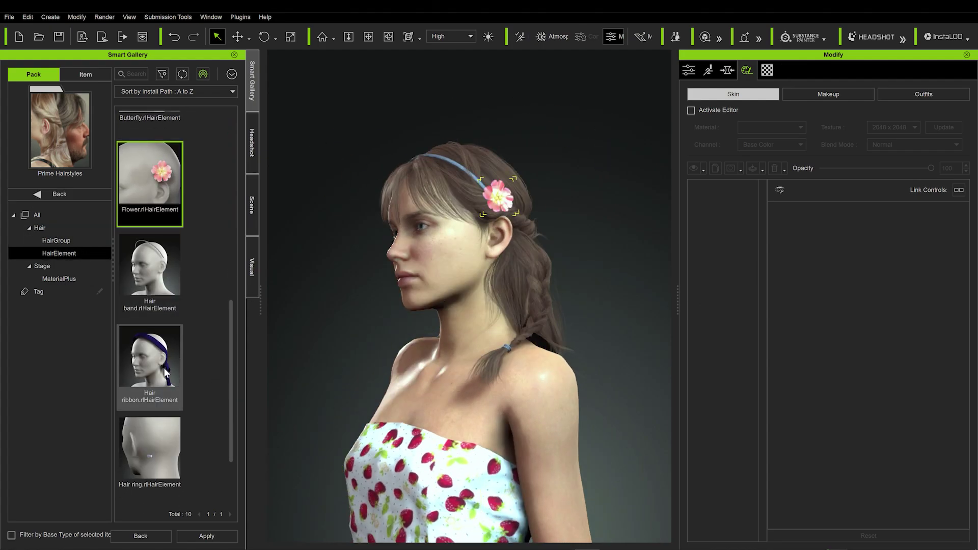